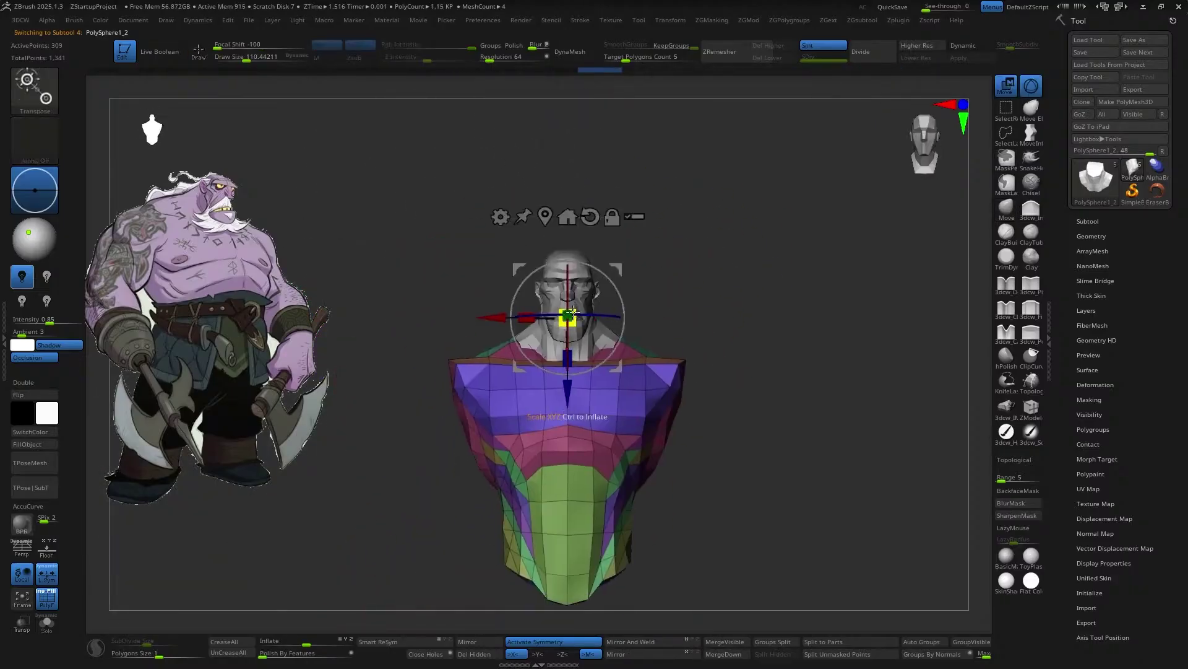
- Drag the torso block down beneath the head and scale it slightly wider with the Transpose gizmo
drag(564, 356, 565, 390)
drag(570, 308, 619, 282)
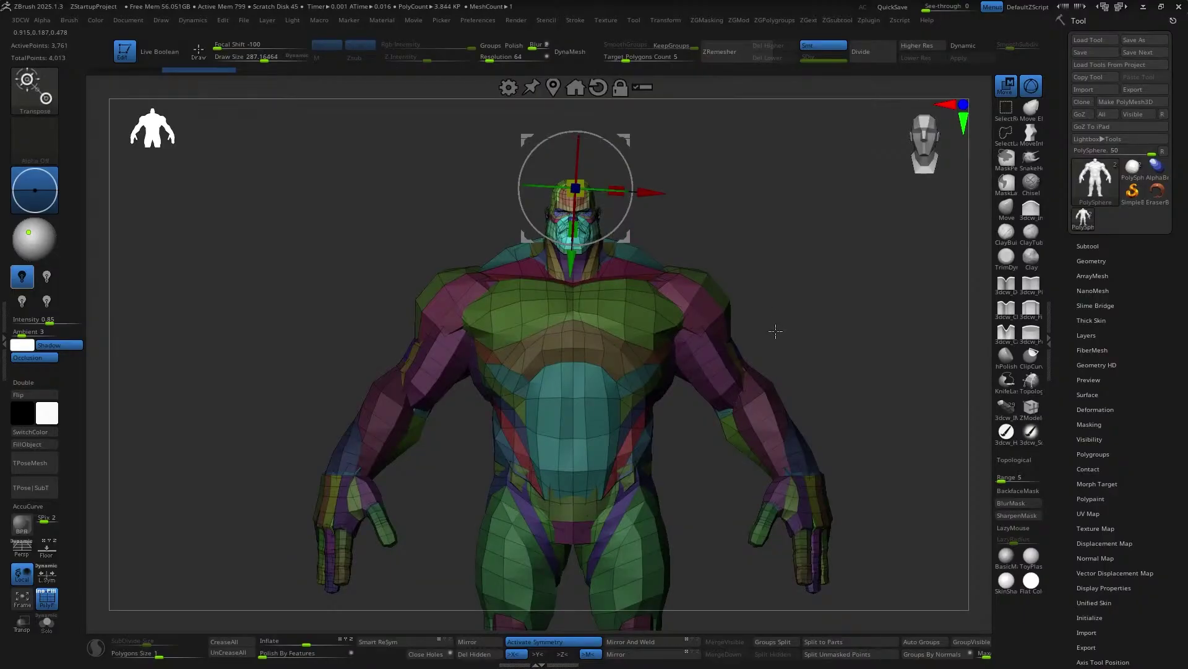
- Split the muscular figure into separate part subtools with Split to Parts
key(q)
scroll(777, 332, up, 5)
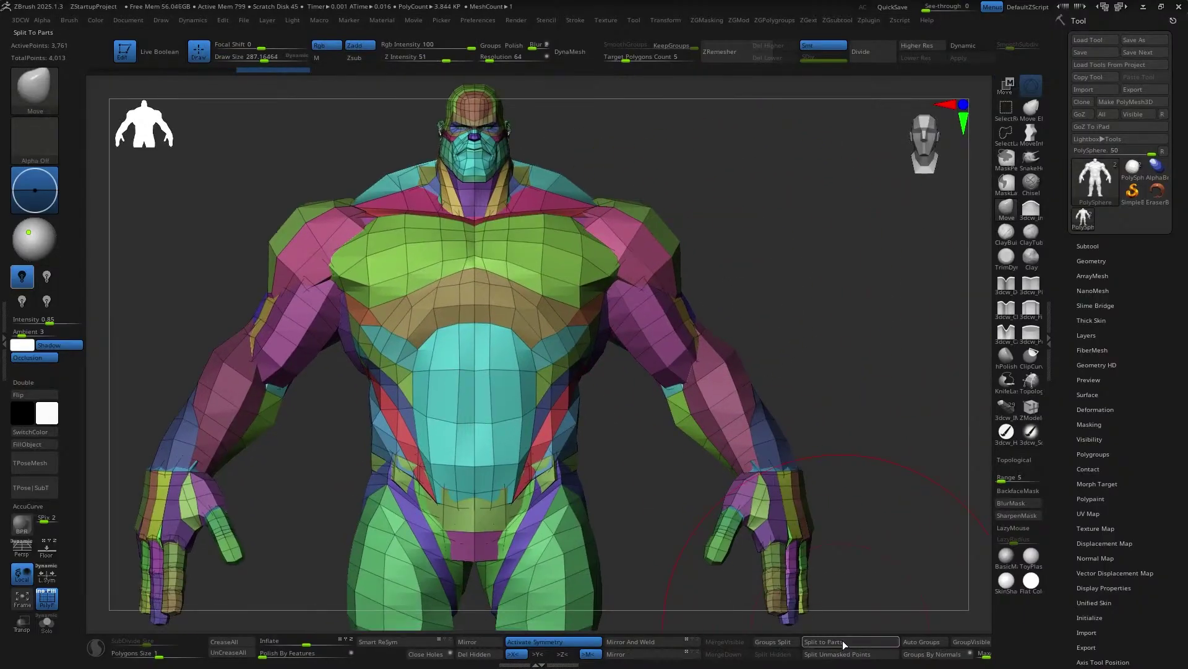
click(834, 643)
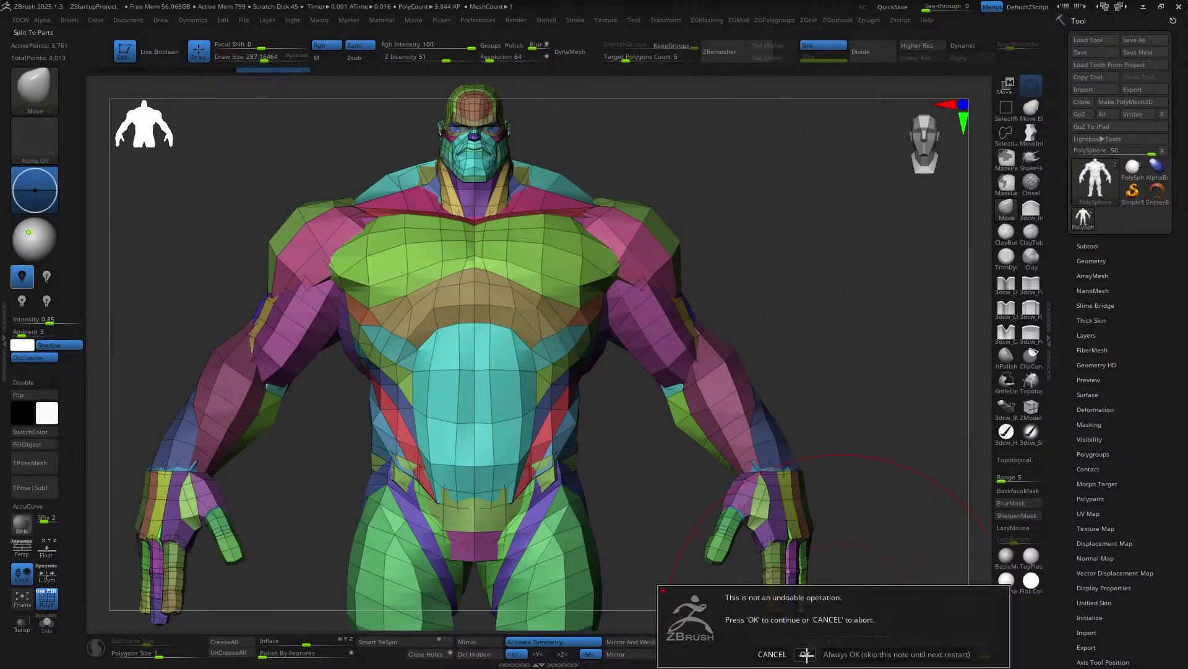
click(805, 655)
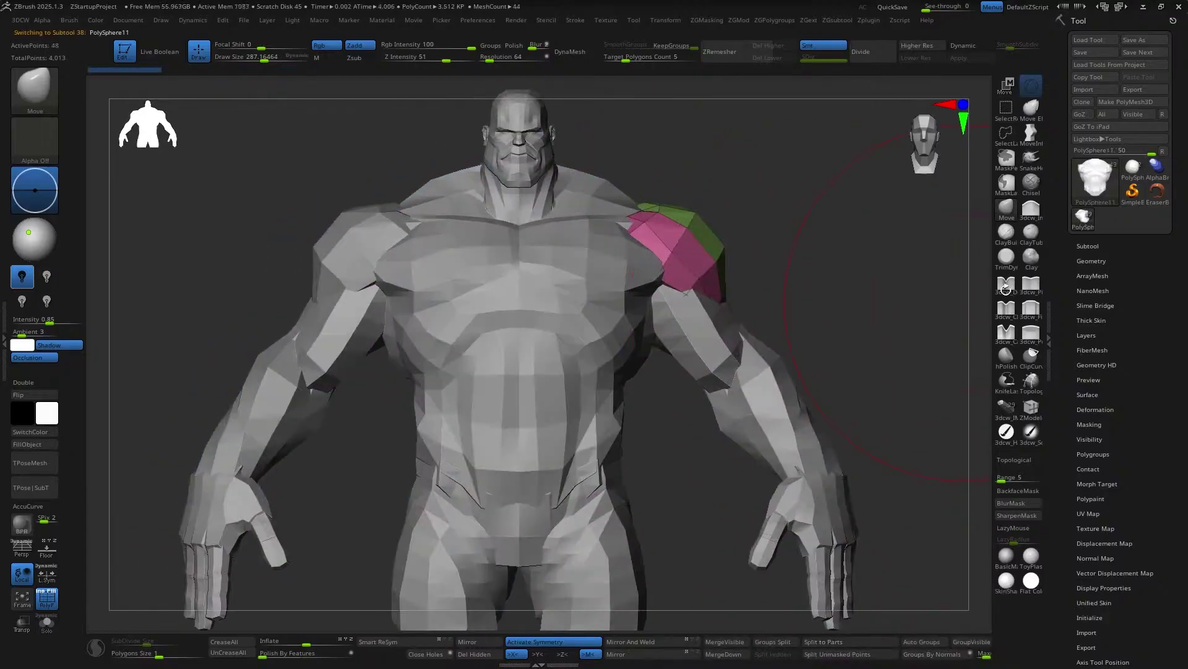
- Delete one arm's shoulder, upper arm and forearm subtools
click(1091, 247)
click(1090, 489)
click(984, 512)
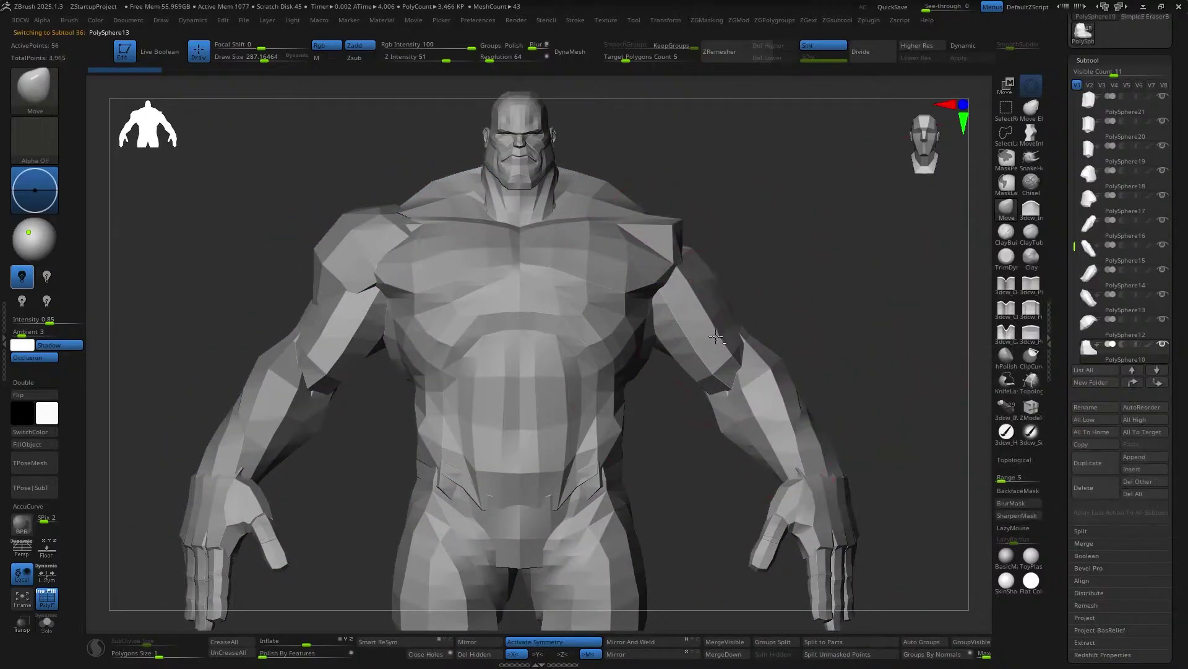
click(1091, 489)
click(1090, 489)
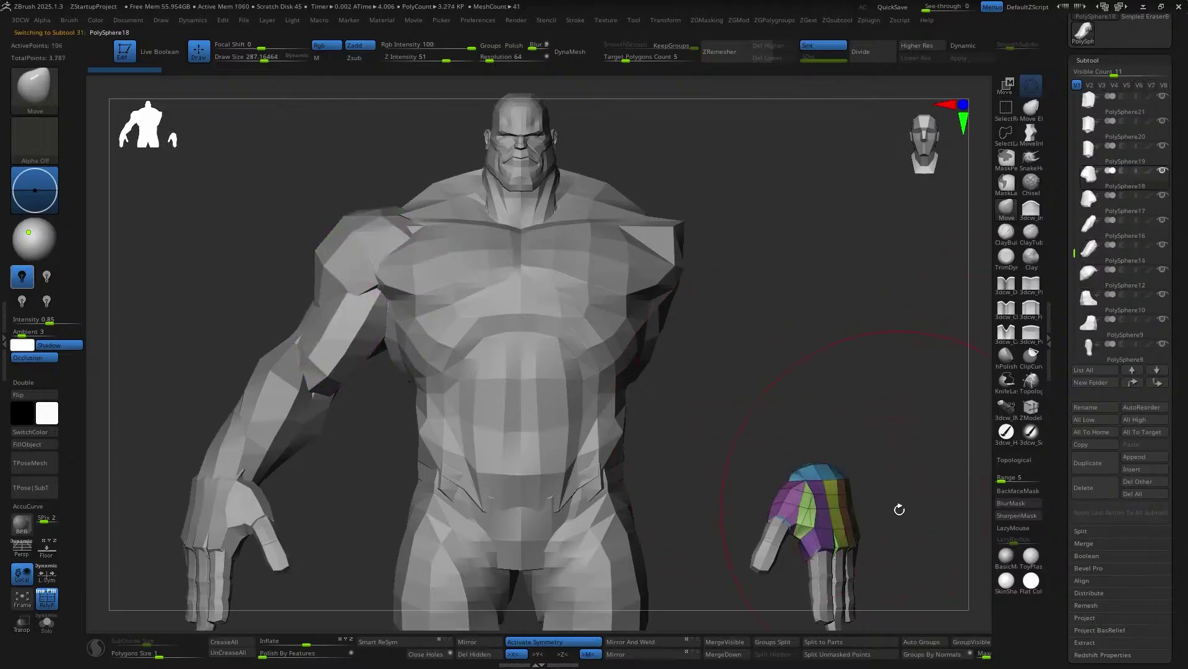
- Frame the figure and delete the leftover arm part
drag(897, 504, 906, 457)
key(w)
key(f)
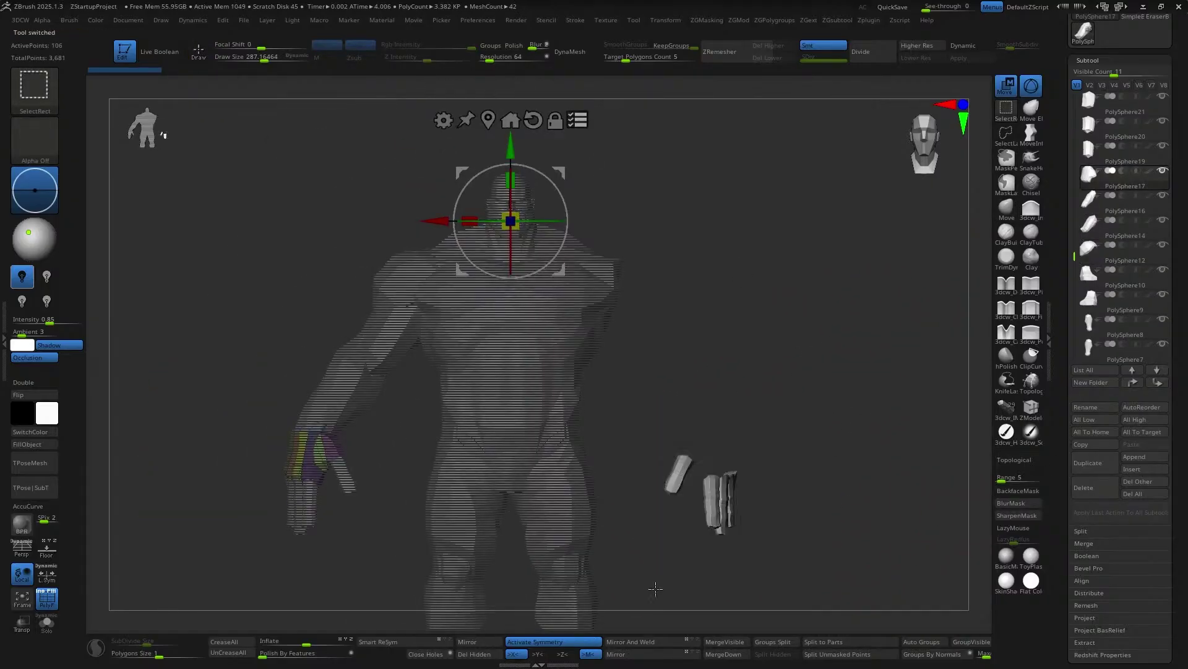
click(1096, 489)
key(q)
- Load a saved tool file with Tool > Load Tool
alt+drag(816, 481, 868, 424)
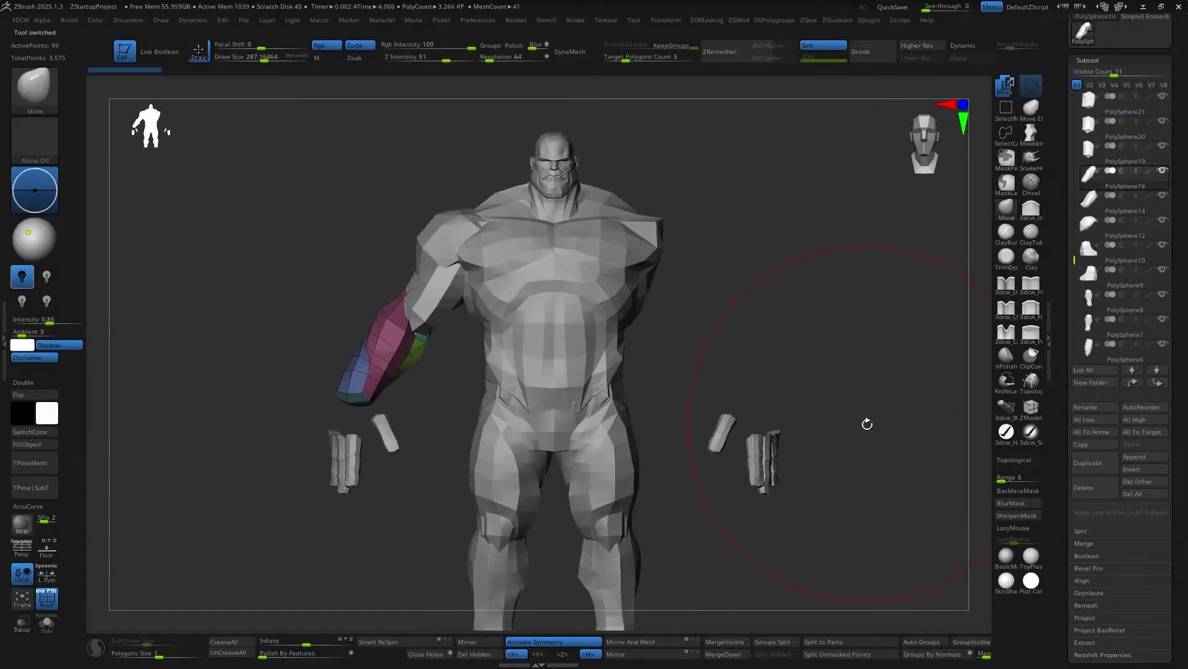
scroll(1066, 105, up, 3)
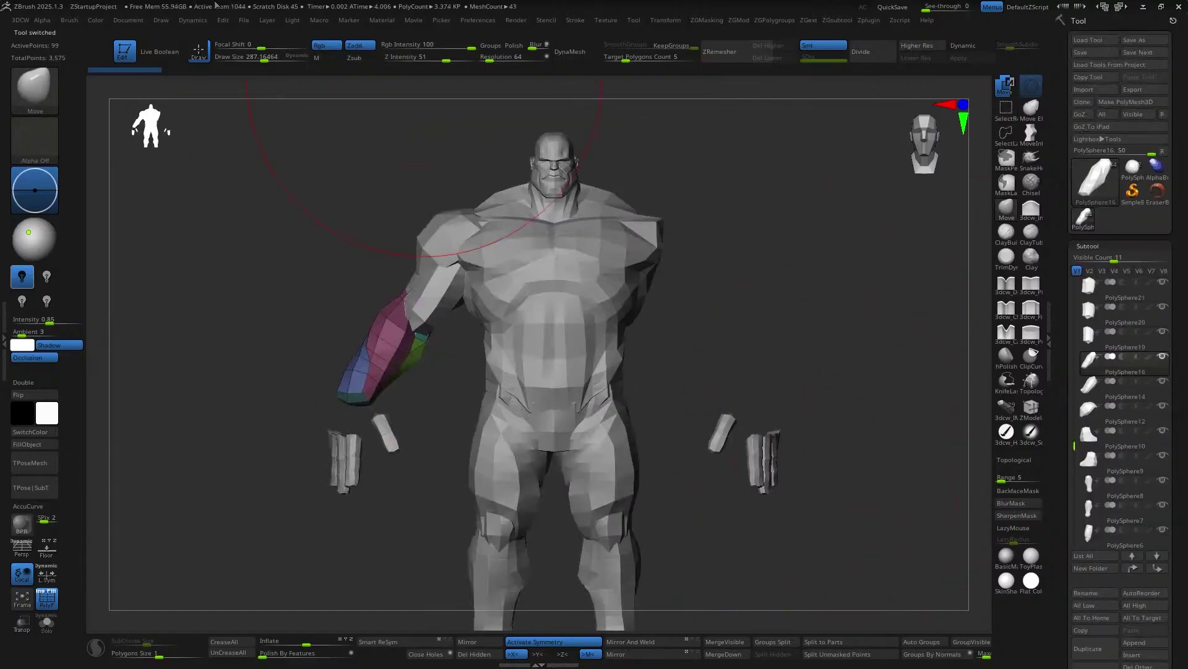
click(1088, 41)
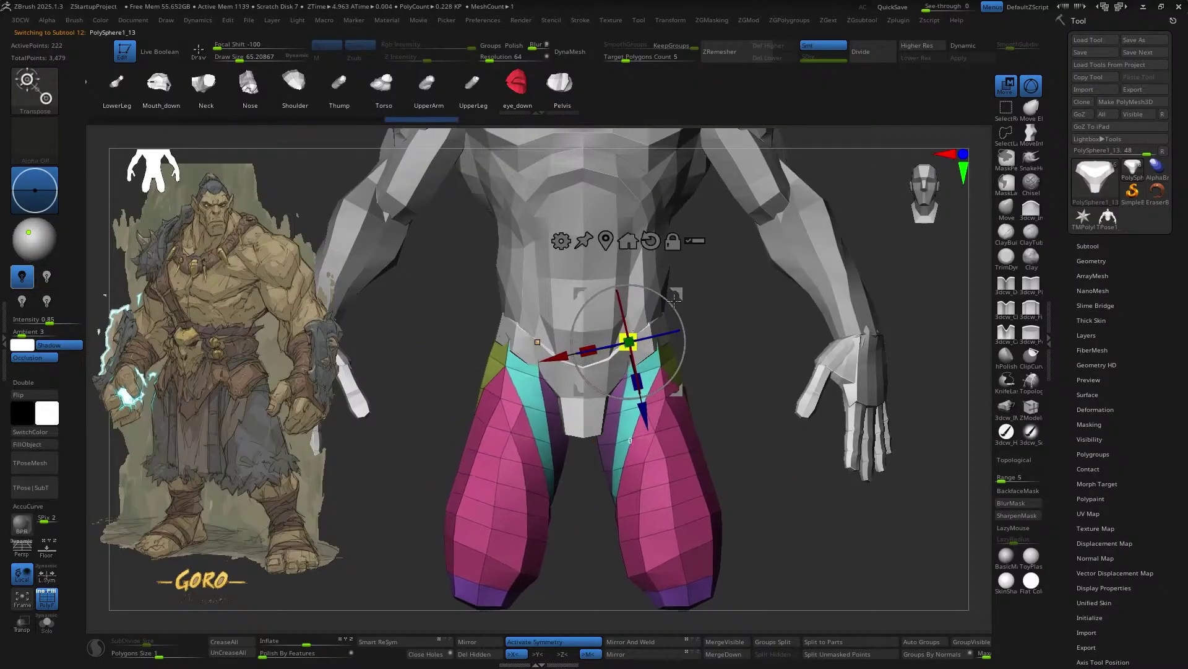
- Rotate the right lower leg into alignment, then view the head and figure from side and front
drag(684, 366, 677, 307)
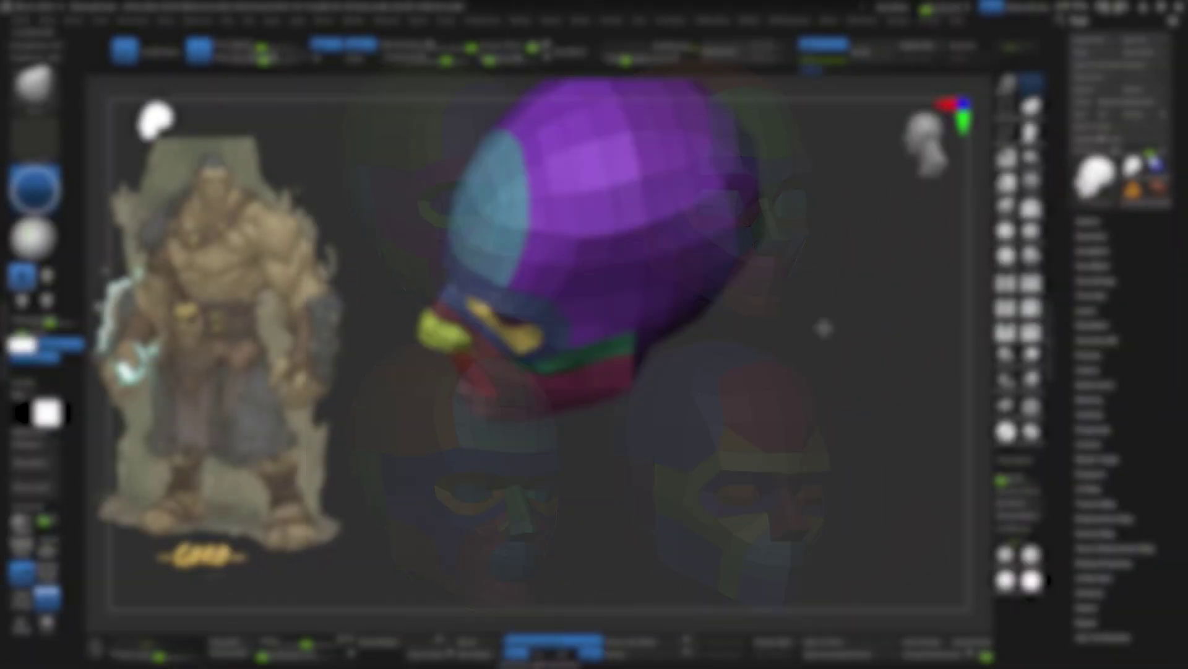
mouse_move(825, 329)
mouse_down()
mouse_move(748, 311)
mouse_move(705, 461)
mouse_move(857, 375)
mouse_move(668, 273)
mouse_move(770, 291)
mouse_move(633, 455)
mouse_up()
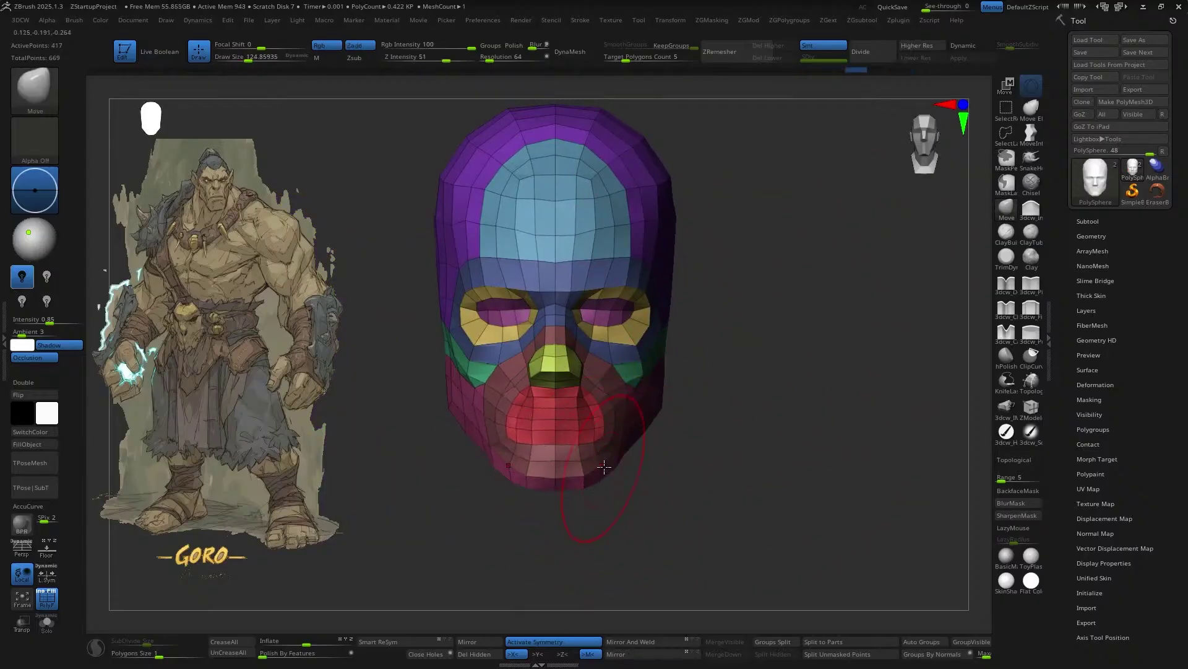
drag(667, 336, 681, 335)
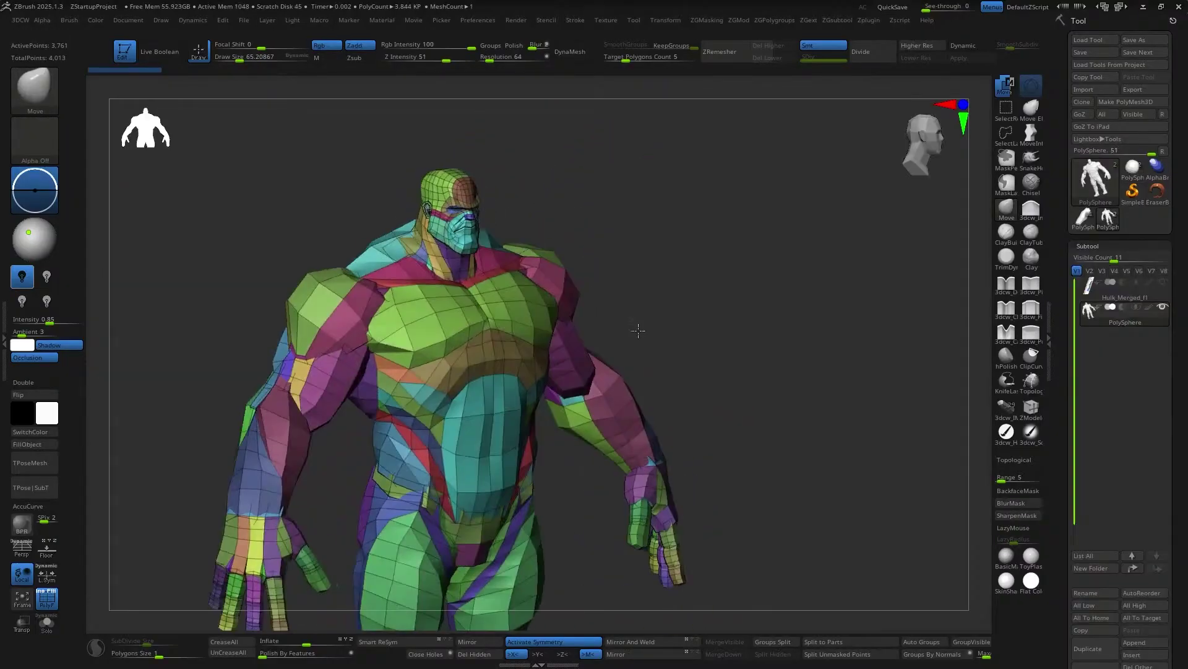
drag(636, 332, 576, 358)
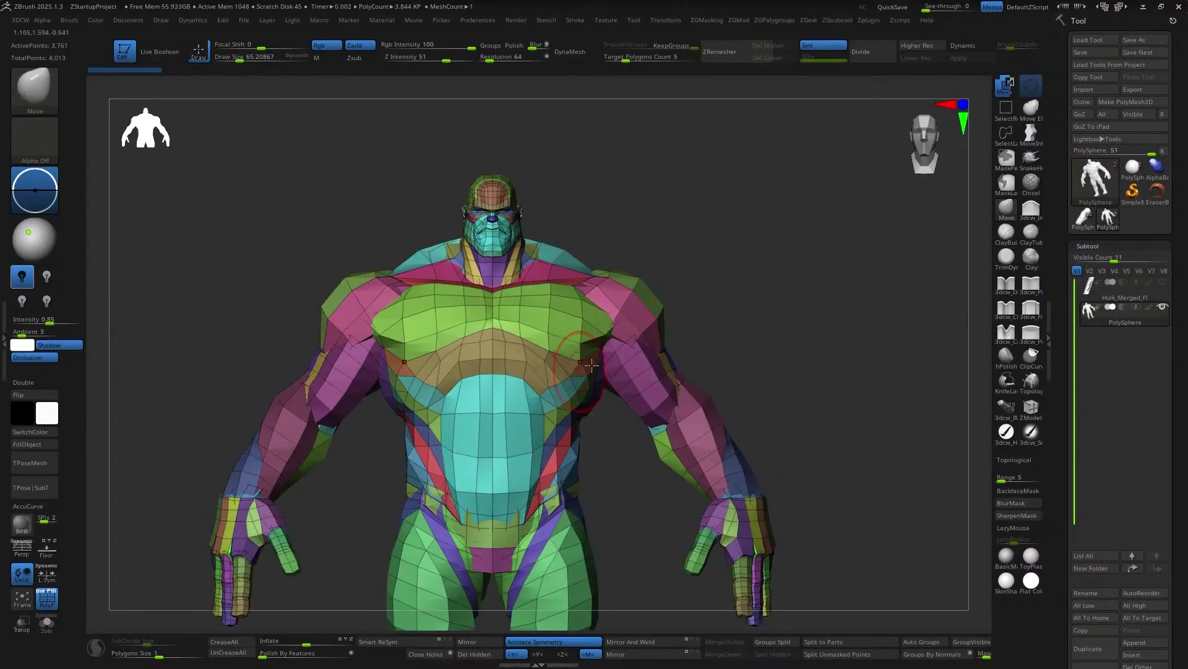
- Check the figure's back, then split the merged figure into part subtools
drag(593, 300, 798, 273)
click(836, 645)
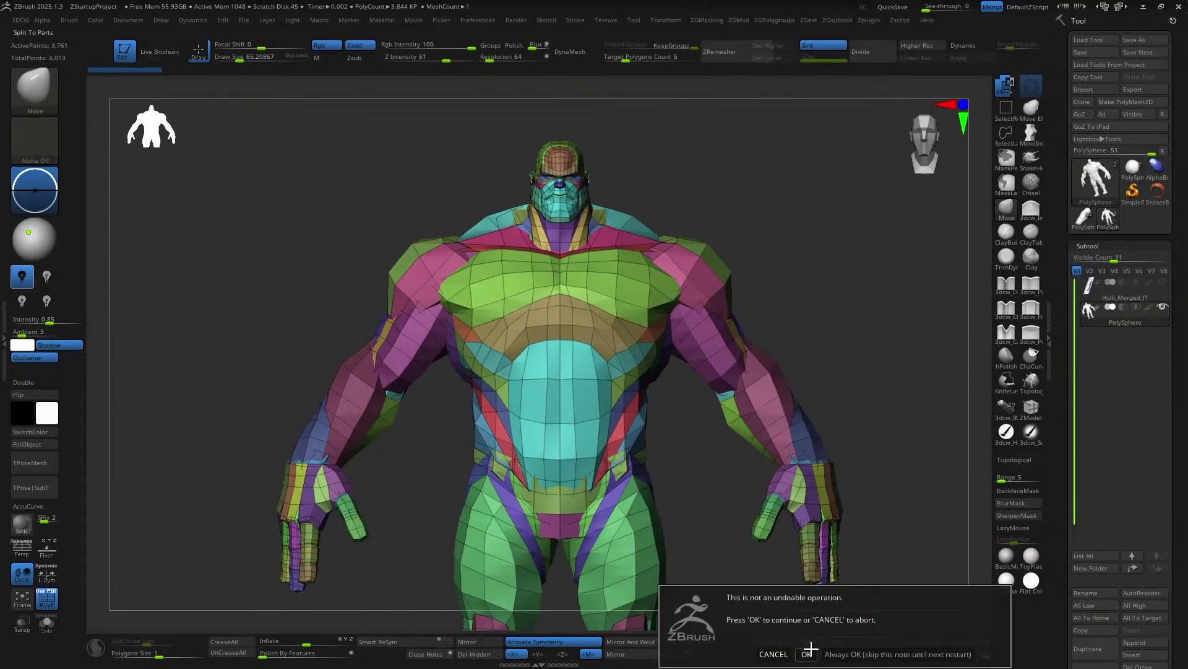
click(809, 650)
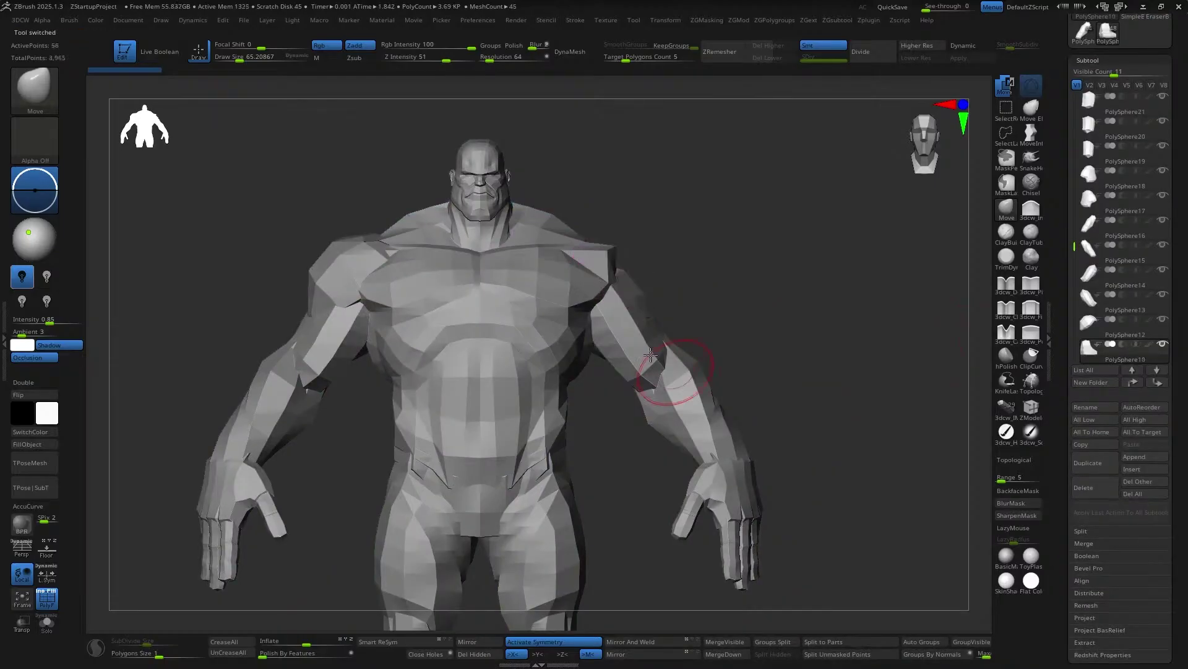
- Select the forearm subtool and delete the forearm and palm pieces
key(Up)
key(Up)
key(Up)
key(Up)
key(Up)
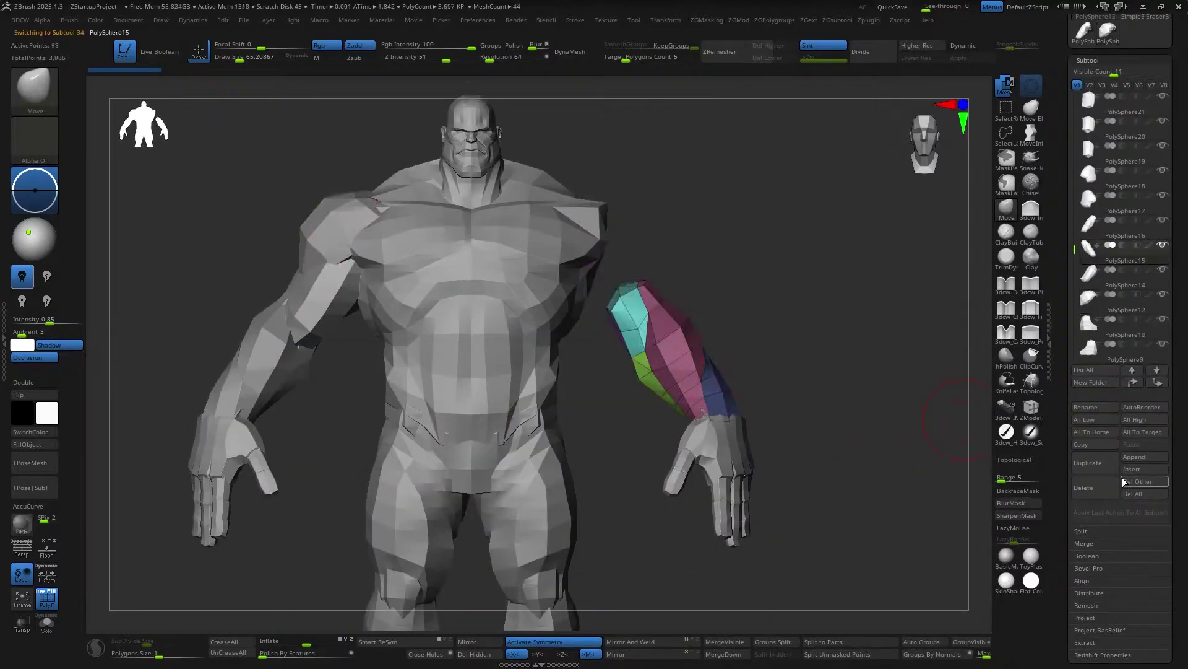
click(1084, 487)
click(1083, 487)
drag(891, 496, 740, 393)
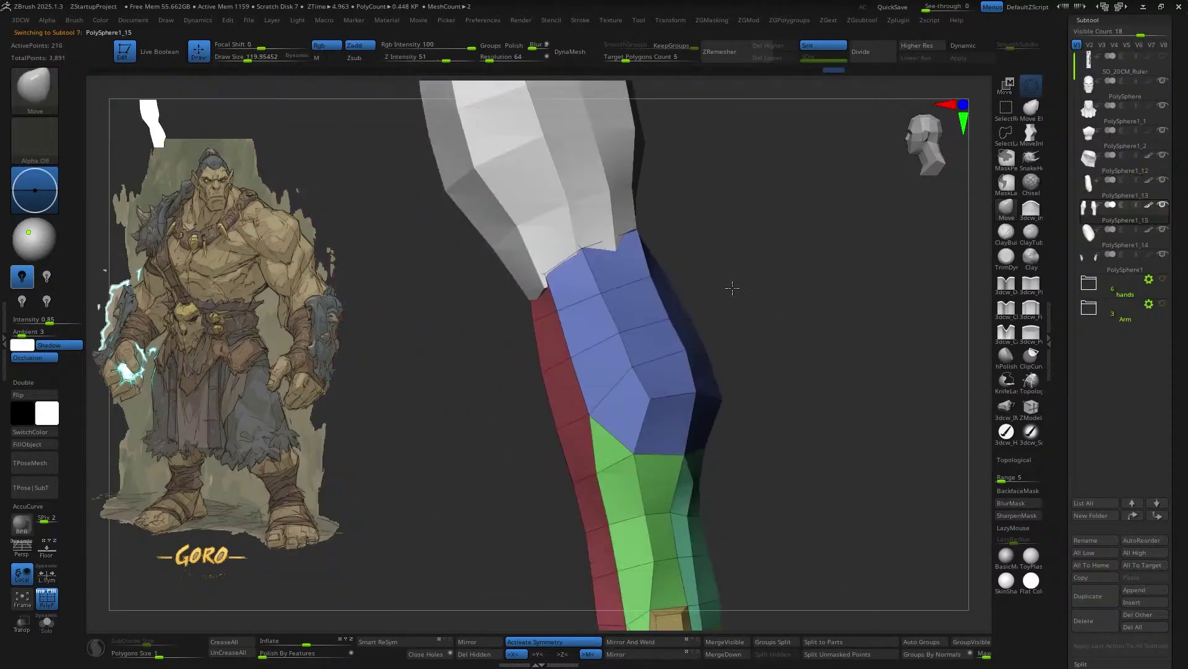
- Make the forearm piece active and frame the legs and whole figure in view
alt+click(647, 553)
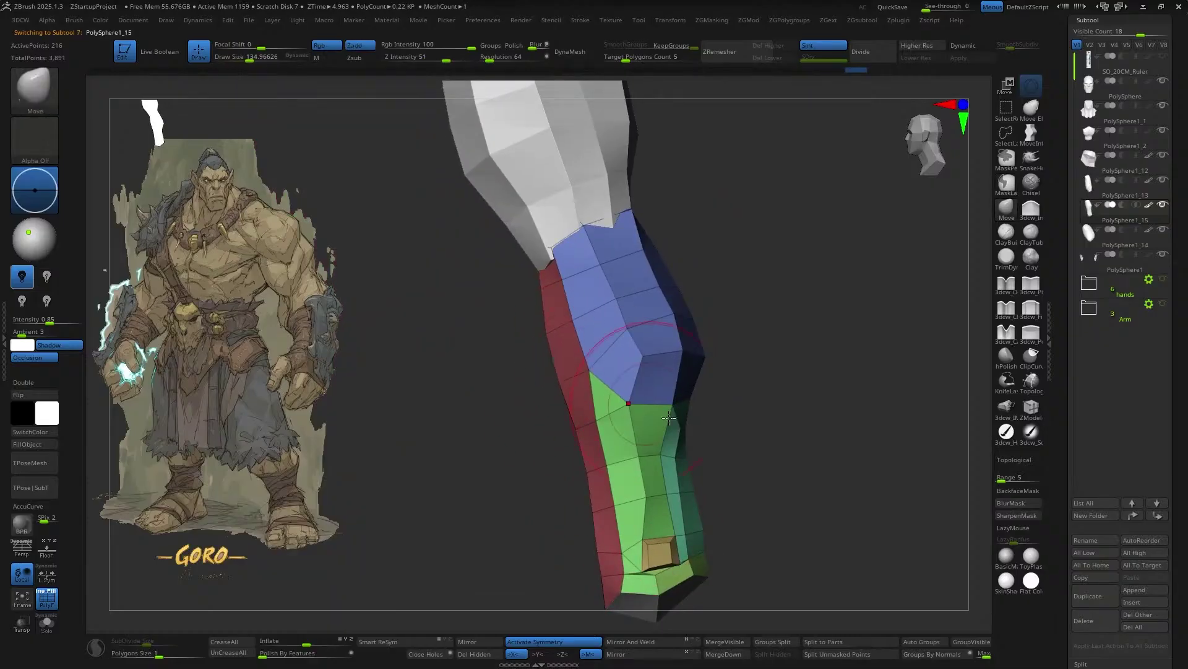
key(w)
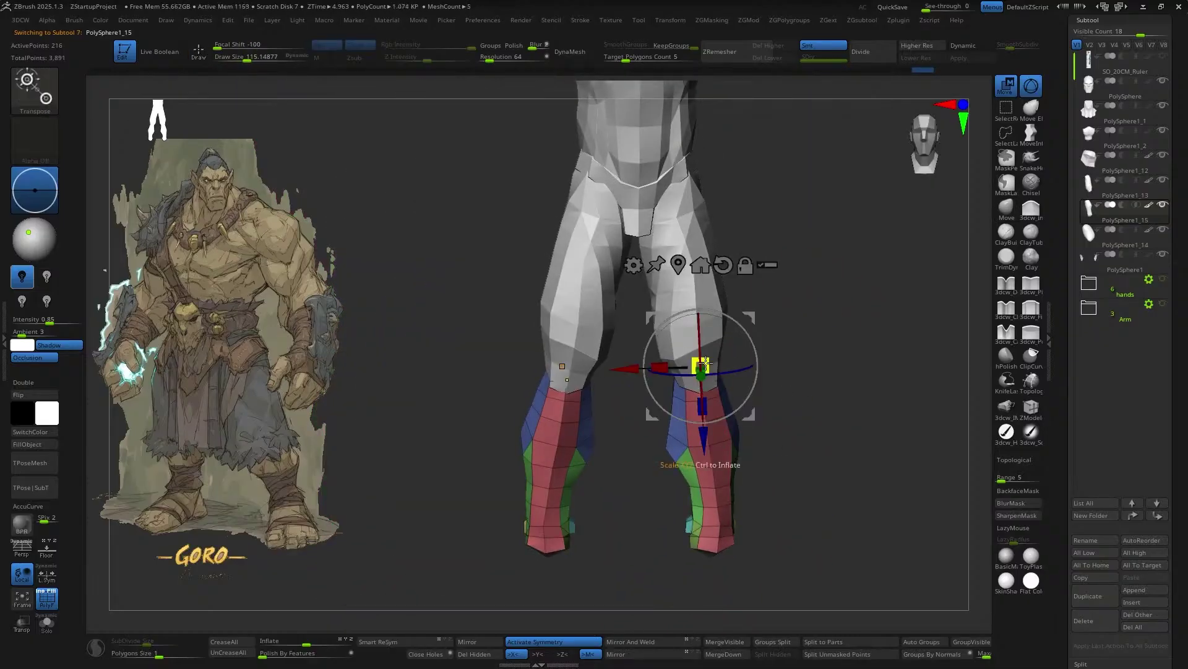
drag(737, 440, 710, 354)
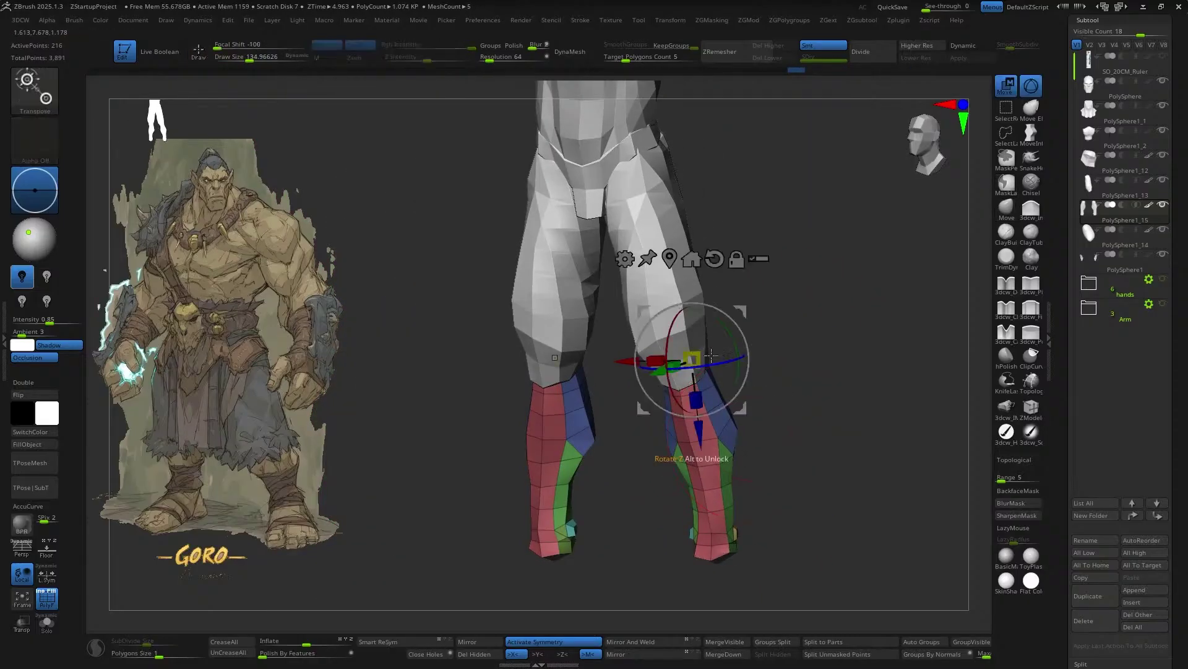
key(f)
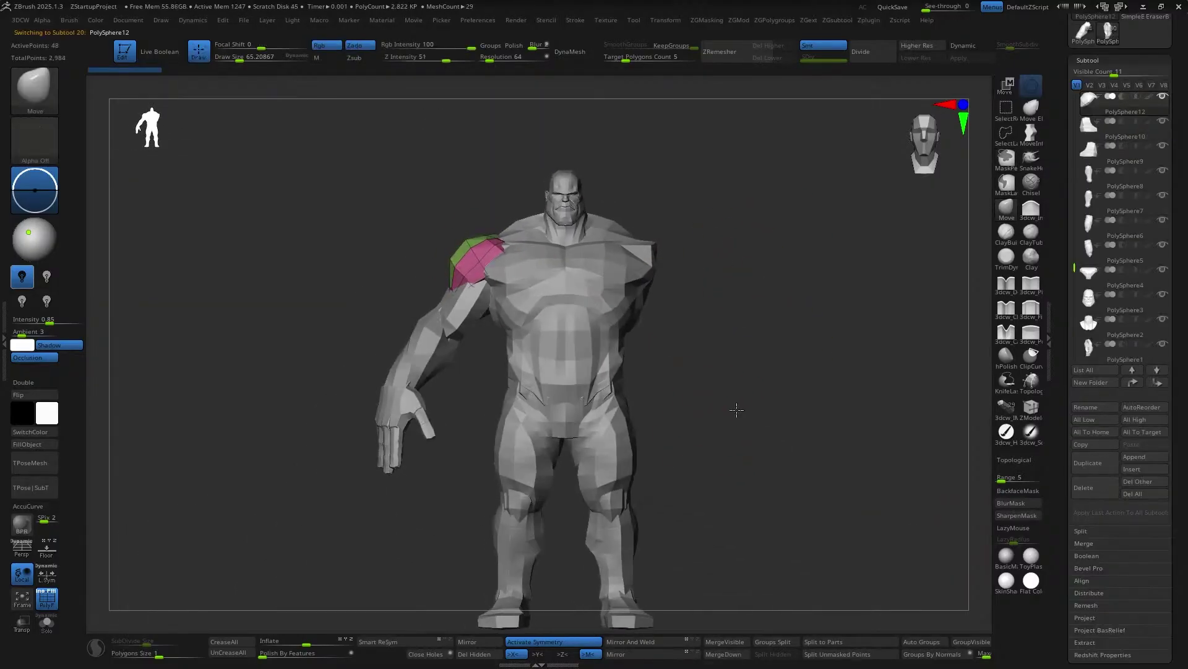
- Make the shoulder piece active, reduce the brush size and turn the head sideways
alt+click(444, 317)
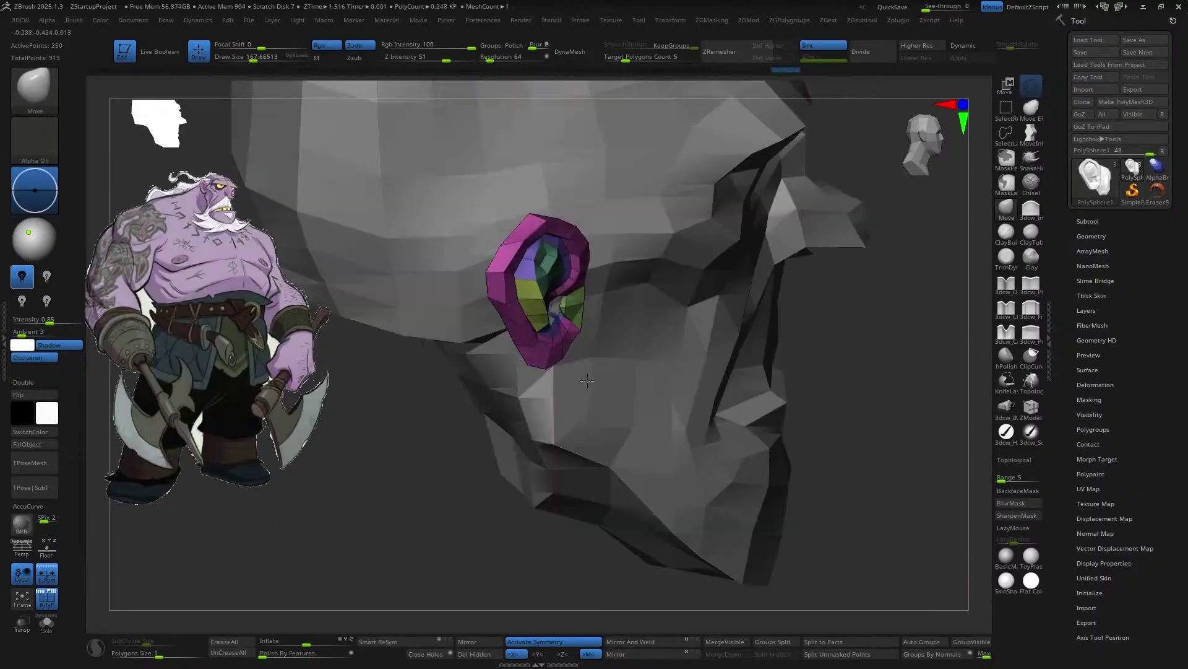
key(s)
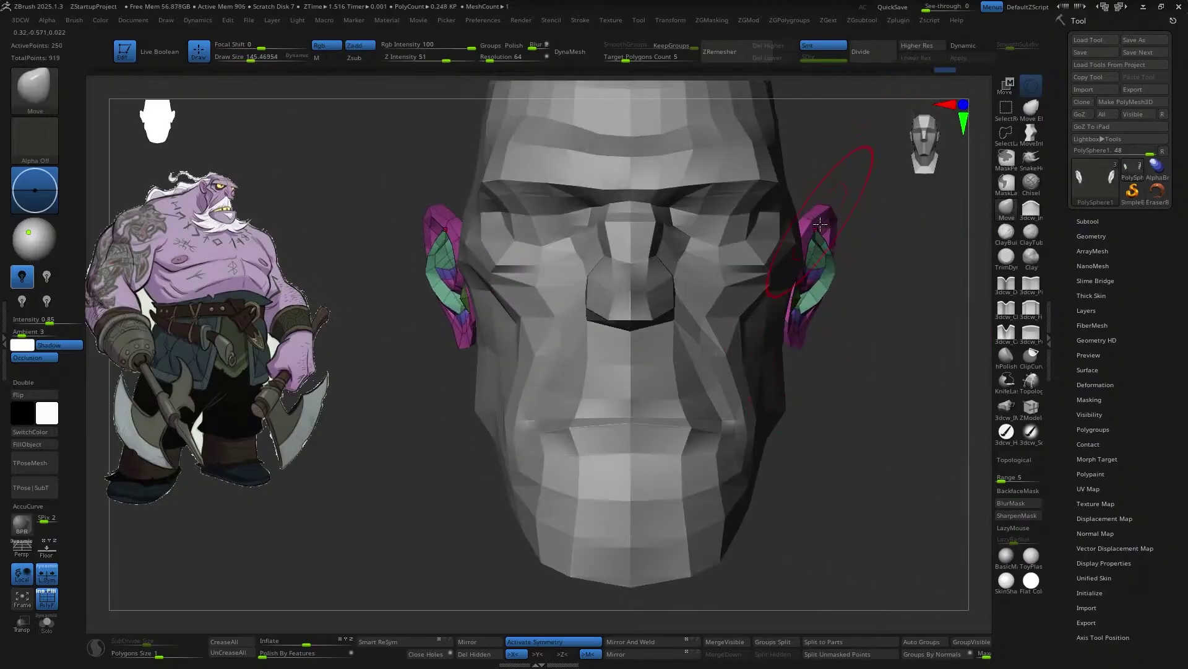
mouse_move(842, 297)
mouse_down()
mouse_move(712, 440)
mouse_move(557, 403)
mouse_up()
- Select the head and check it from the front and both sides
alt+click(473, 338)
key(s)
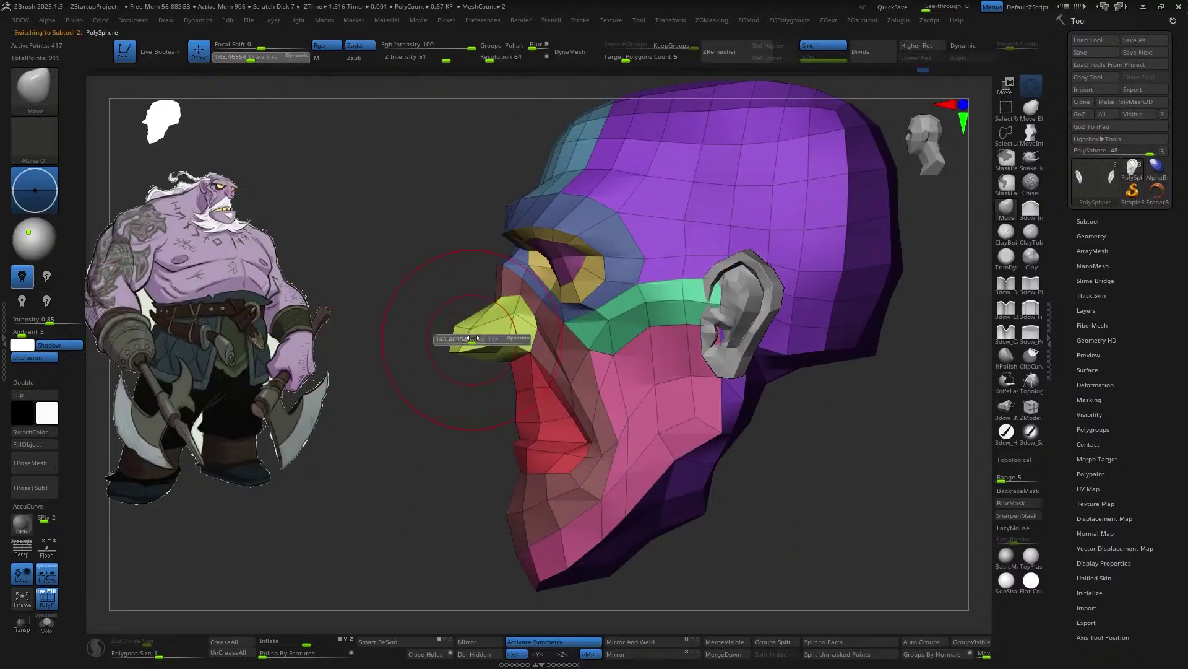
mouse_move(743, 483)
mouse_down()
mouse_move(819, 503)
mouse_move(796, 411)
mouse_move(809, 530)
mouse_move(778, 493)
mouse_move(509, 437)
mouse_up()
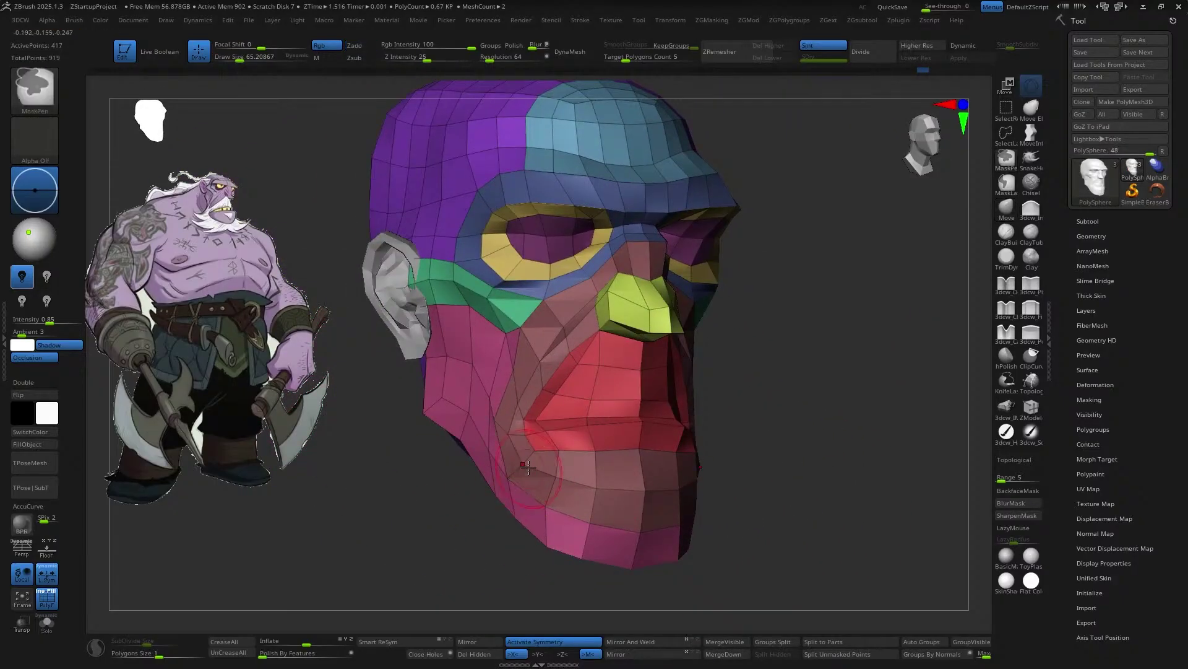
mouse_move(764, 520)
mouse_down()
mouse_move(676, 444)
mouse_move(730, 491)
mouse_move(703, 486)
mouse_move(638, 365)
mouse_up()
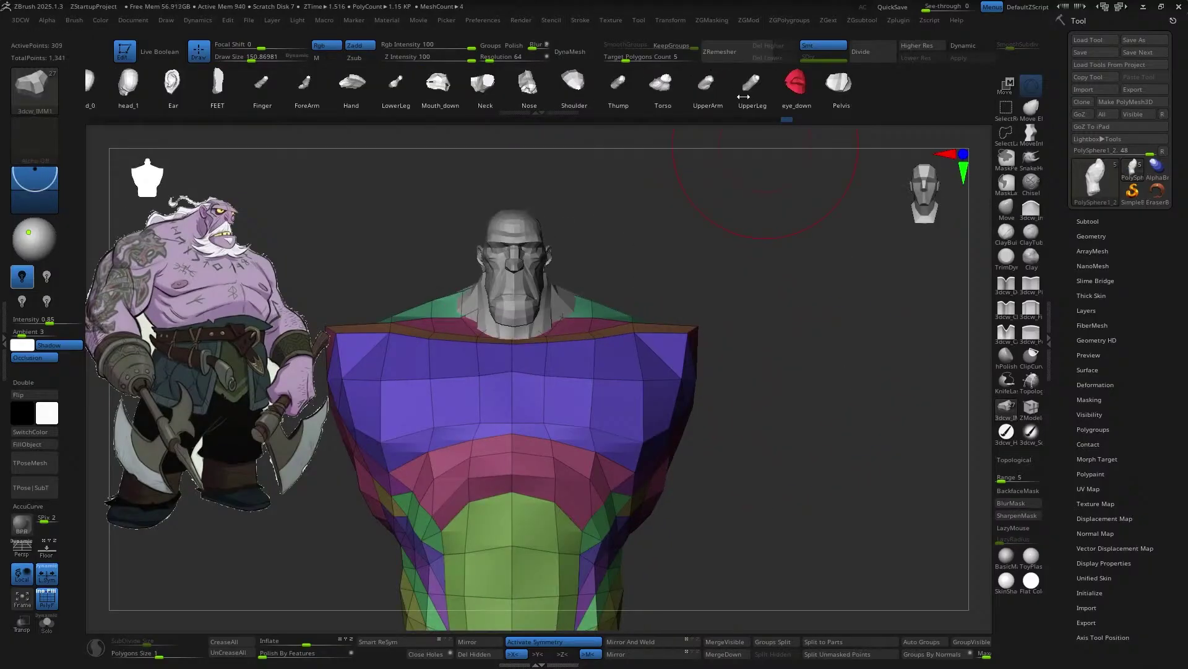
- Move the shoulder caps up, outward and down to seat them on the torso
drag(576, 79, 583, 79)
shift+drag(619, 185, 726, 401)
key(w)
right_drag(720, 387, 728, 328)
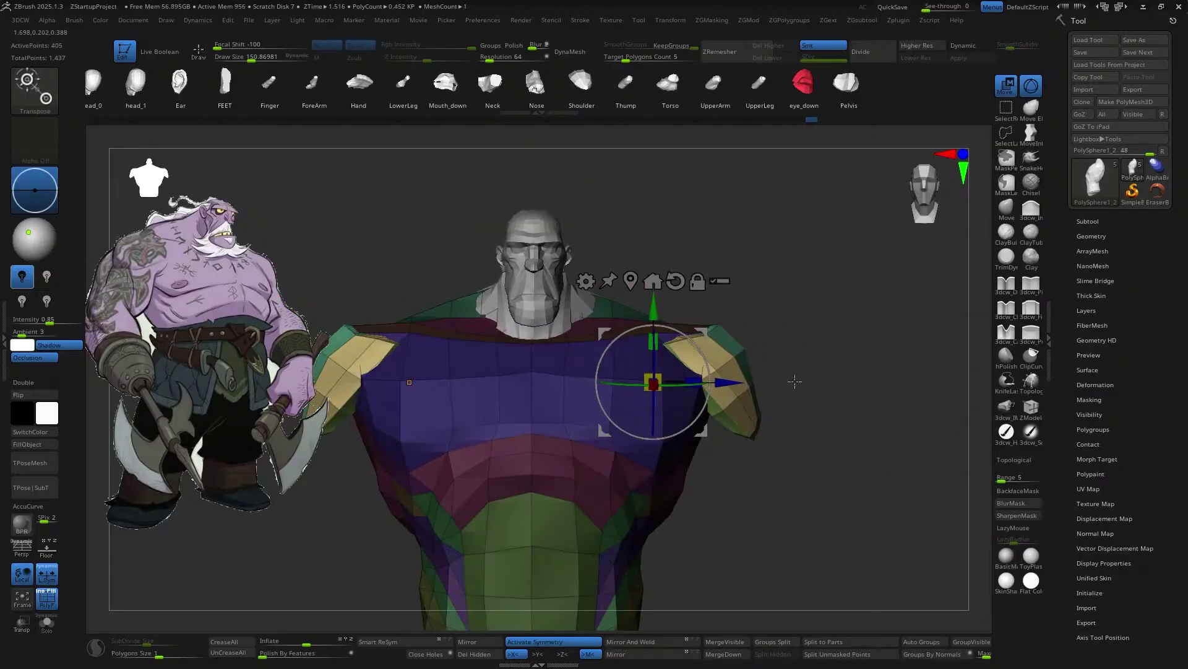
drag(617, 401, 689, 376)
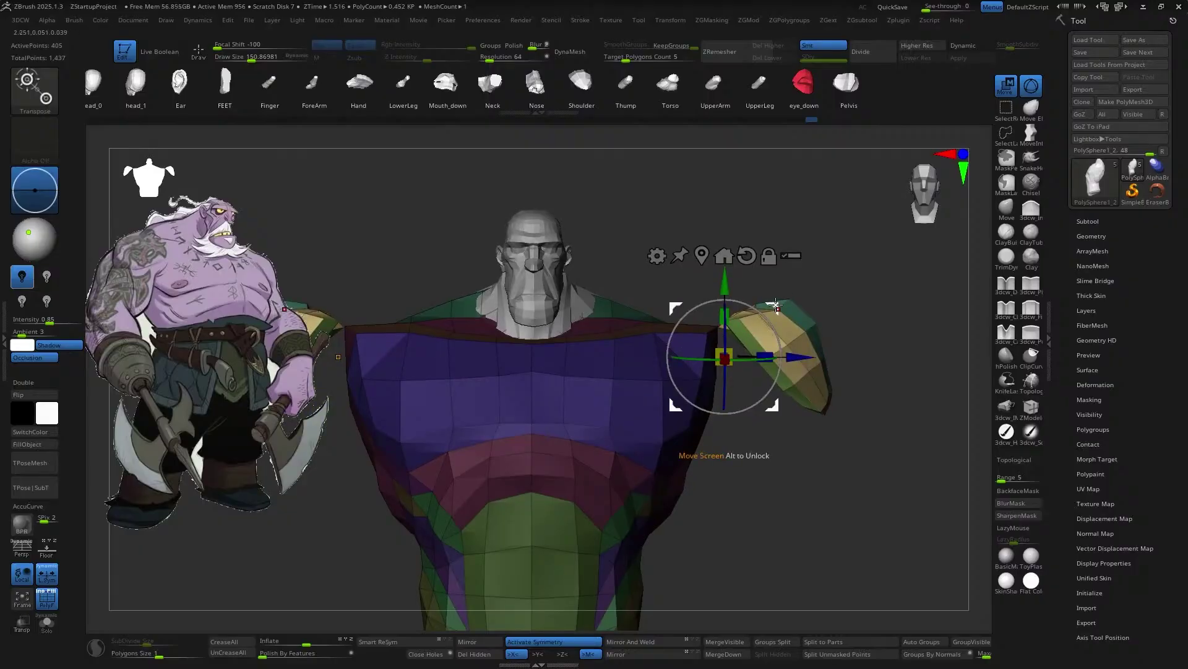
drag(776, 304, 711, 328)
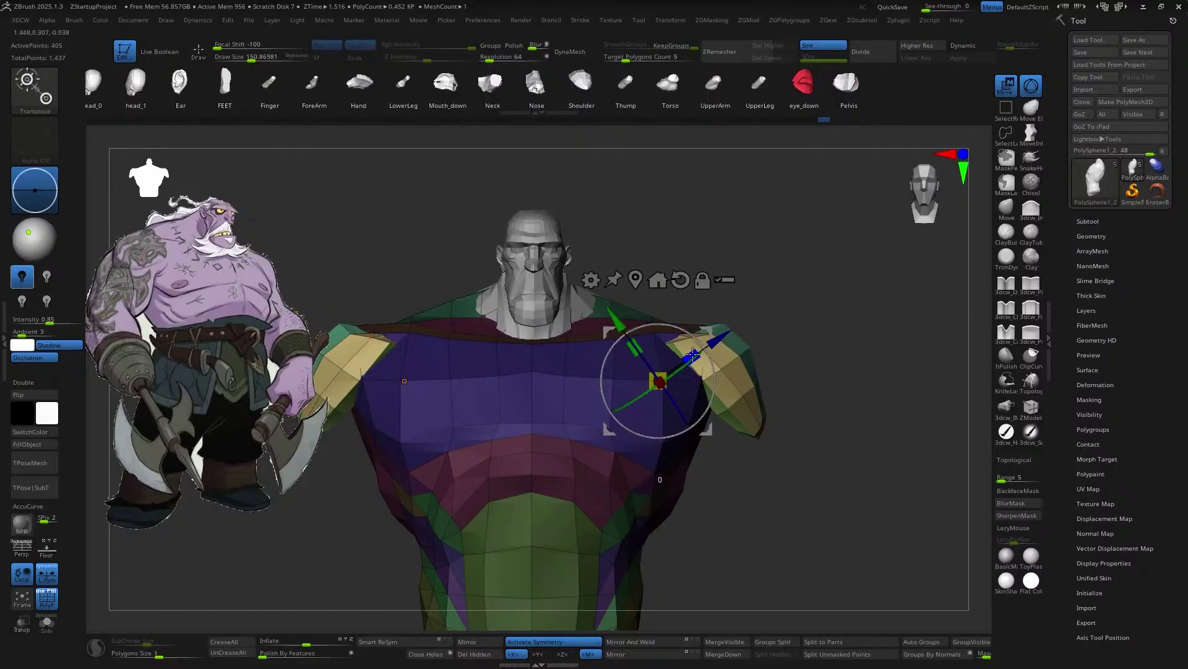
key(q)
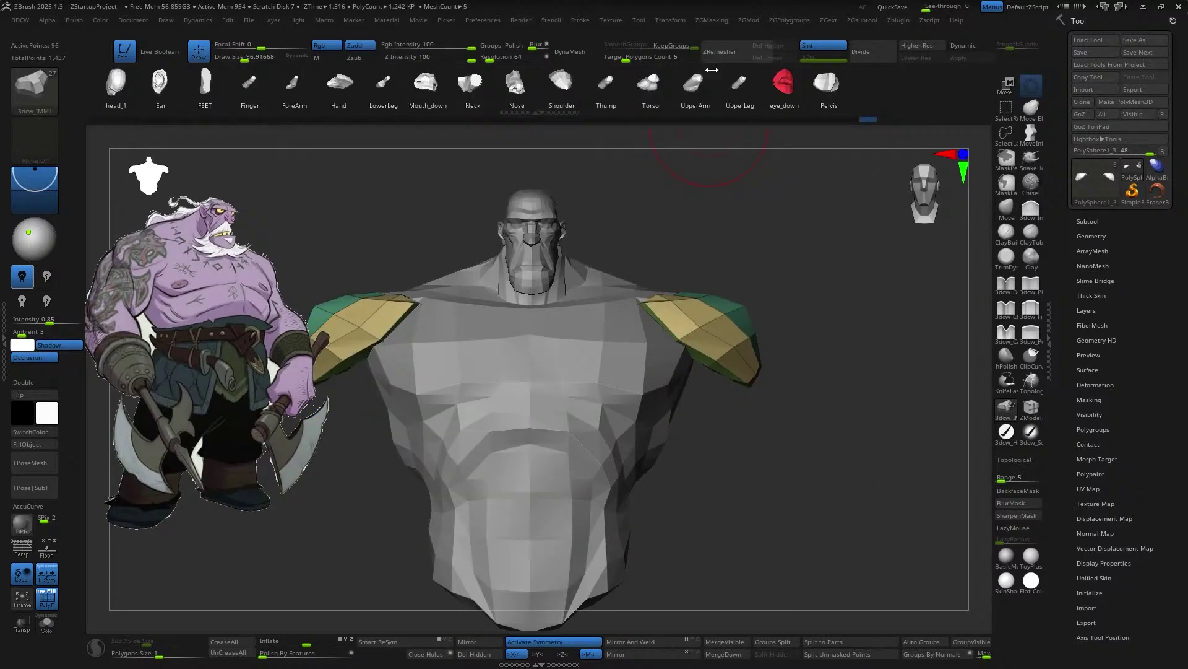
- Rotate the mirrored upper-arm blocks into place, checking front, side and back, then select the torso
drag(777, 329, 709, 387)
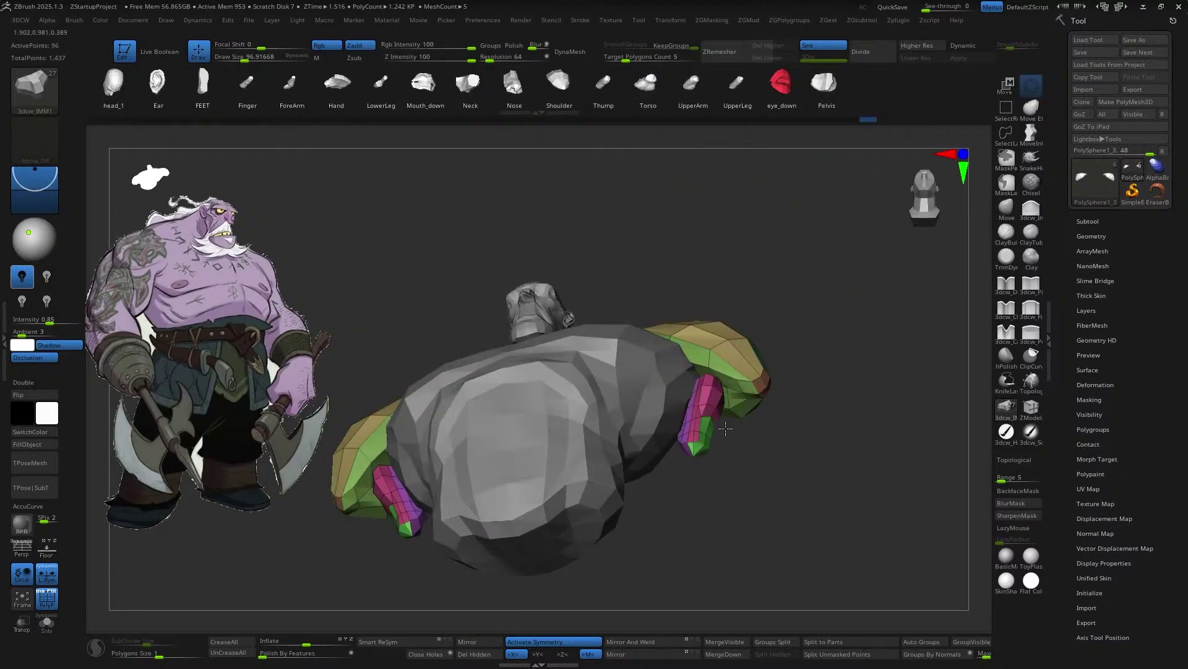
drag(725, 428, 781, 530)
key(w)
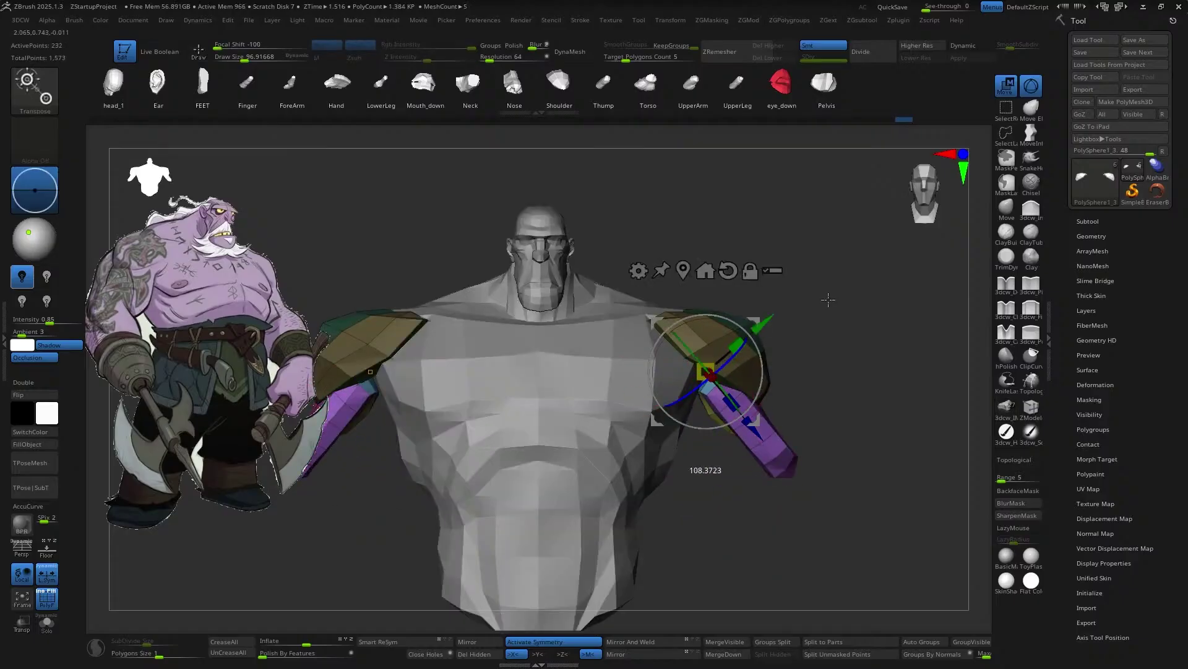
drag(756, 350, 886, 365)
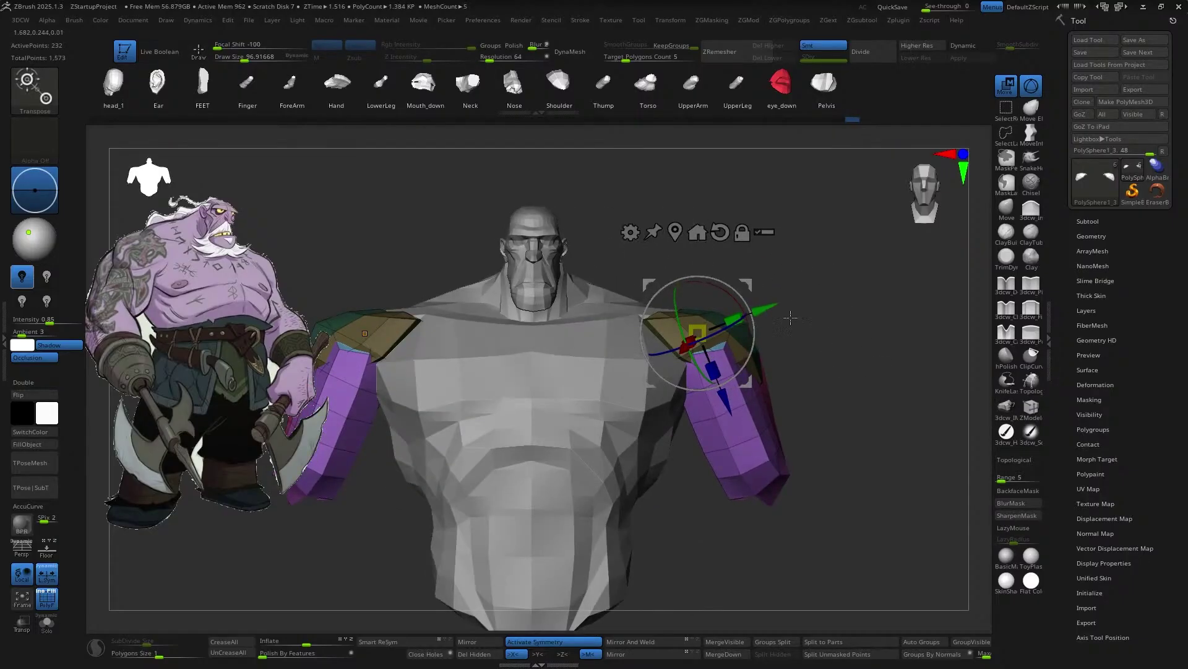
drag(749, 292, 685, 481)
drag(686, 439, 805, 353)
mouse_move(811, 396)
mouse_down()
mouse_move(824, 483)
mouse_move(811, 374)
mouse_move(828, 389)
mouse_up()
drag(763, 302, 753, 343)
alt+click(658, 542)
- Select the arm piece and Ctrl-paint a mask over the whole of it
key(q)
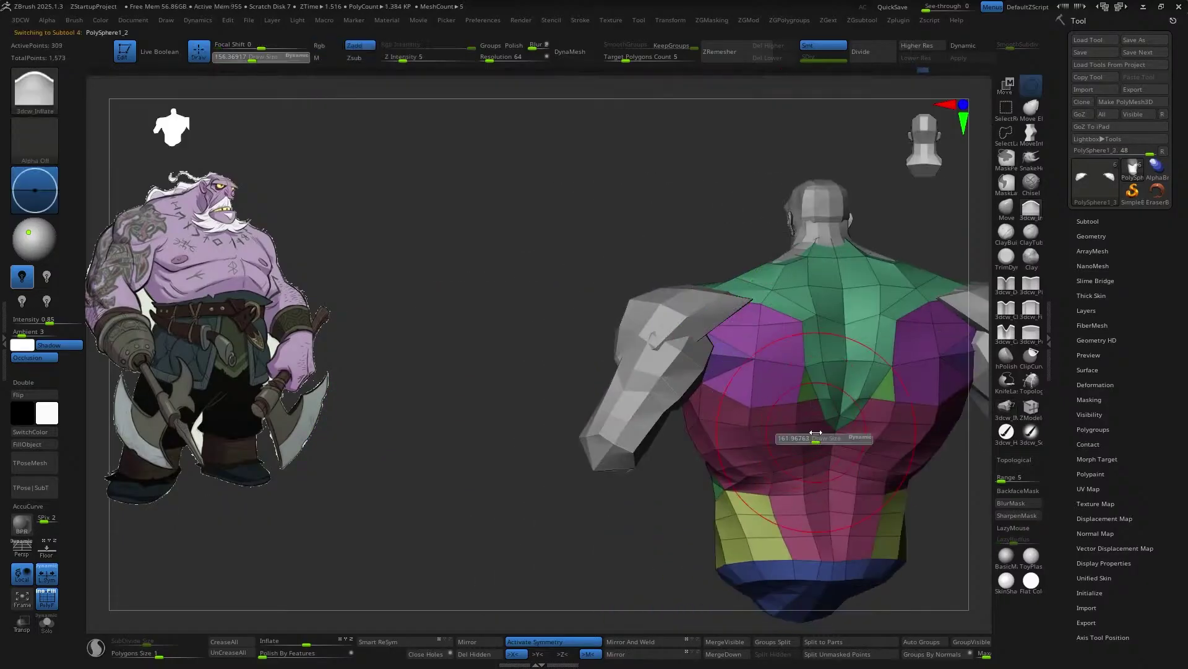
key(s)
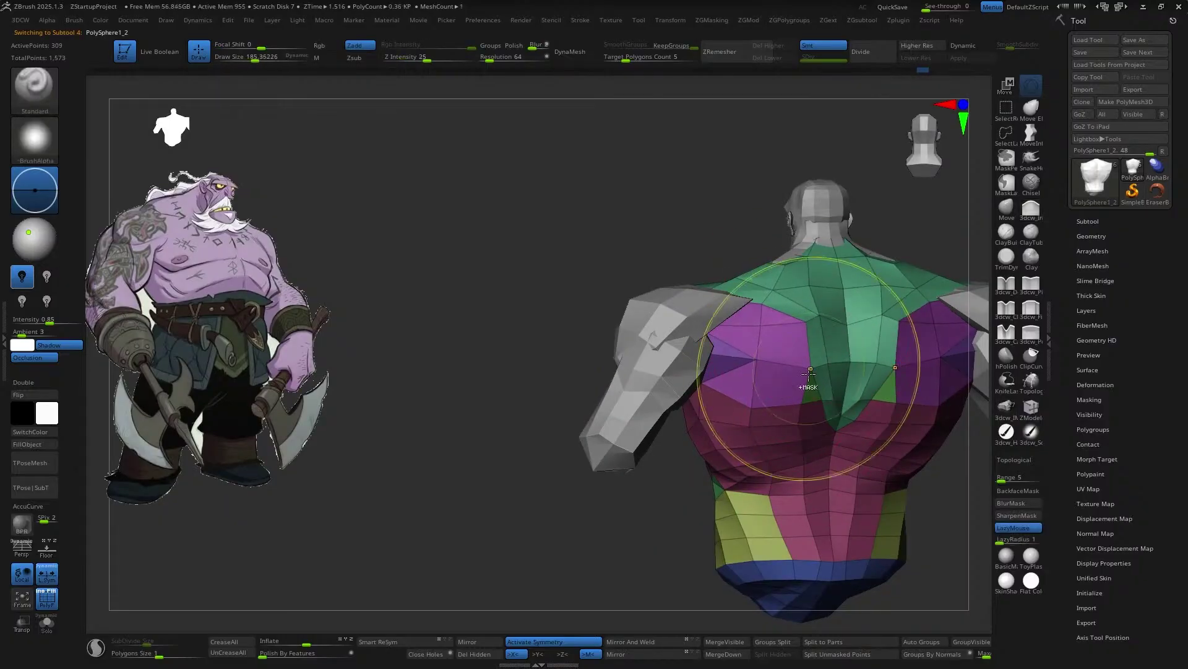
mouse_move(770, 410)
right_down()
mouse_move(769, 322)
mouse_move(767, 342)
right_up()
key(ctrl)
mouse_move(753, 433)
right_down()
mouse_move(703, 374)
mouse_move(783, 345)
mouse_move(817, 350)
mouse_move(762, 420)
mouse_move(671, 446)
right_up()
key(ctrl)
alt+click(665, 433)
ctrl+drag(657, 454, 665, 411)
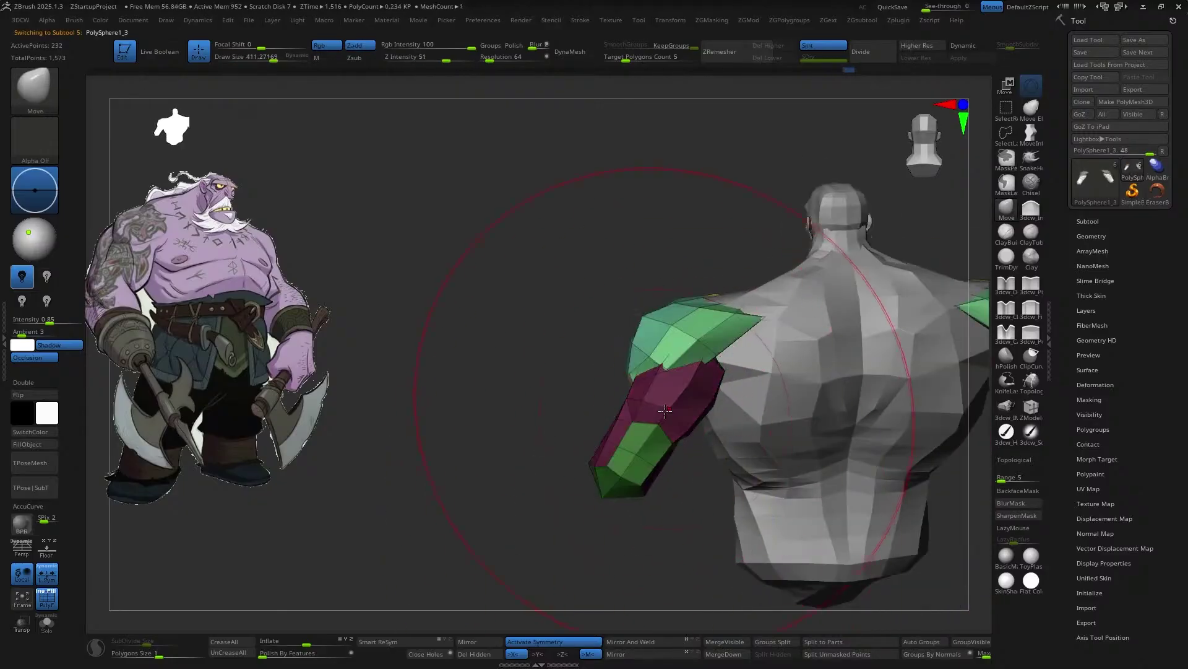
- Select the shoulder piece to mask it next
alt+click(689, 335)
key(ctrl)
right_drag(639, 410, 743, 415)
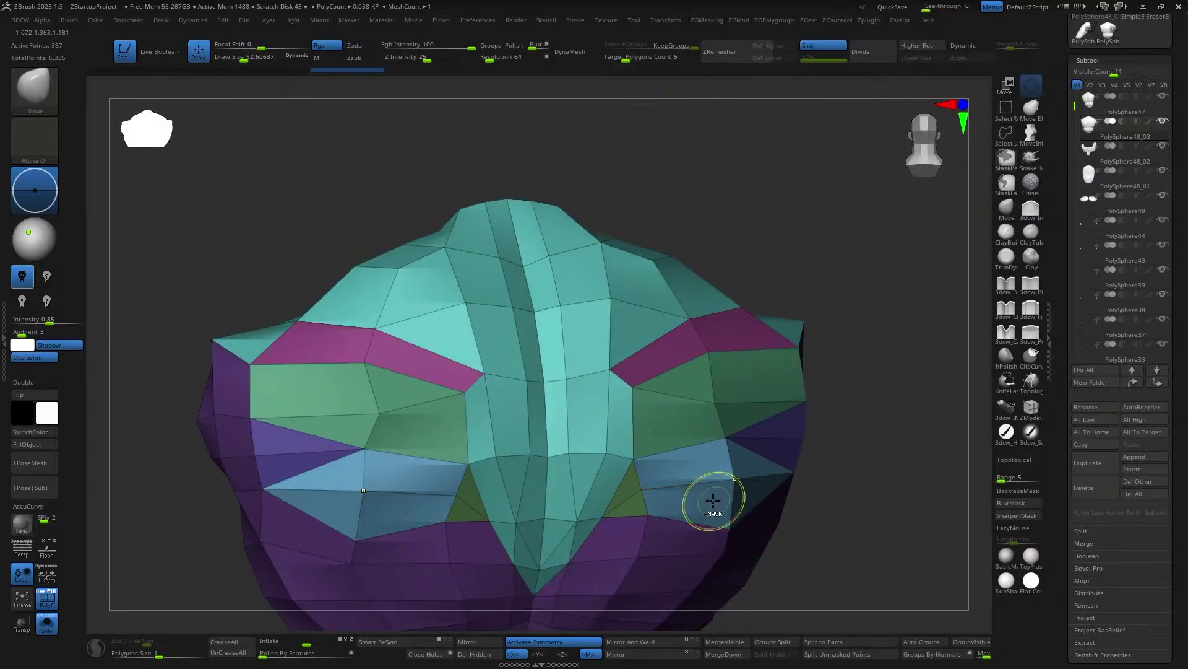
- Delete the hidden geometry, subdivide the purple trapezius once and Move-brush it over the shoulders
click(479, 654)
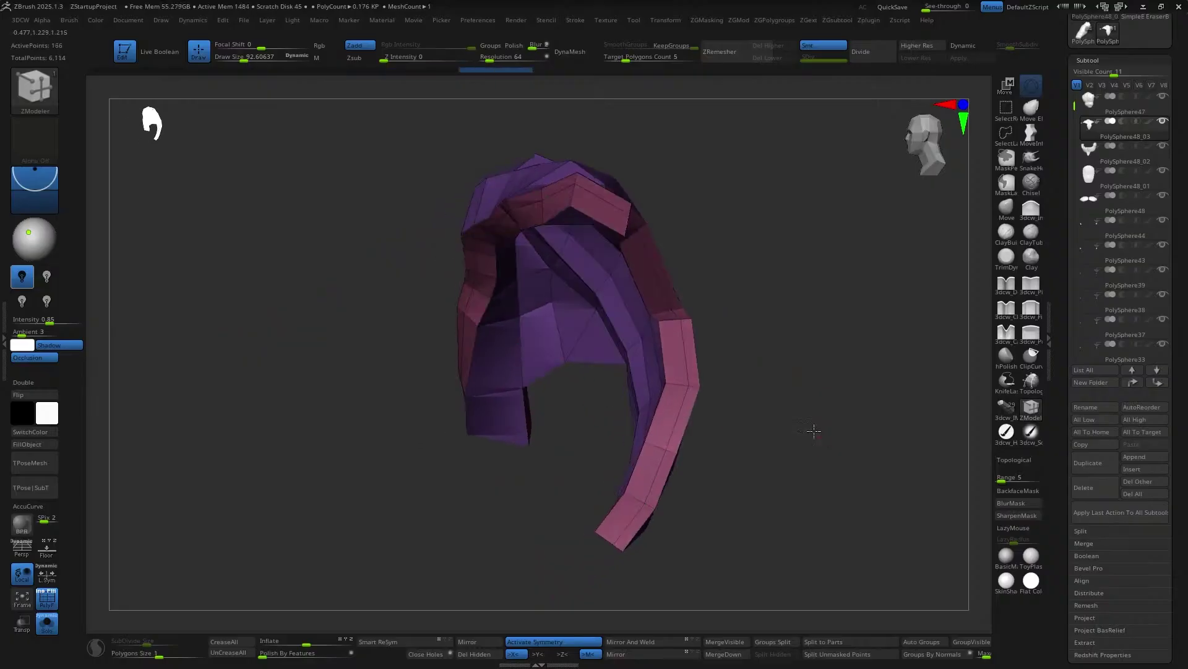
shift+drag(814, 430, 782, 506)
key(ctrl+d)
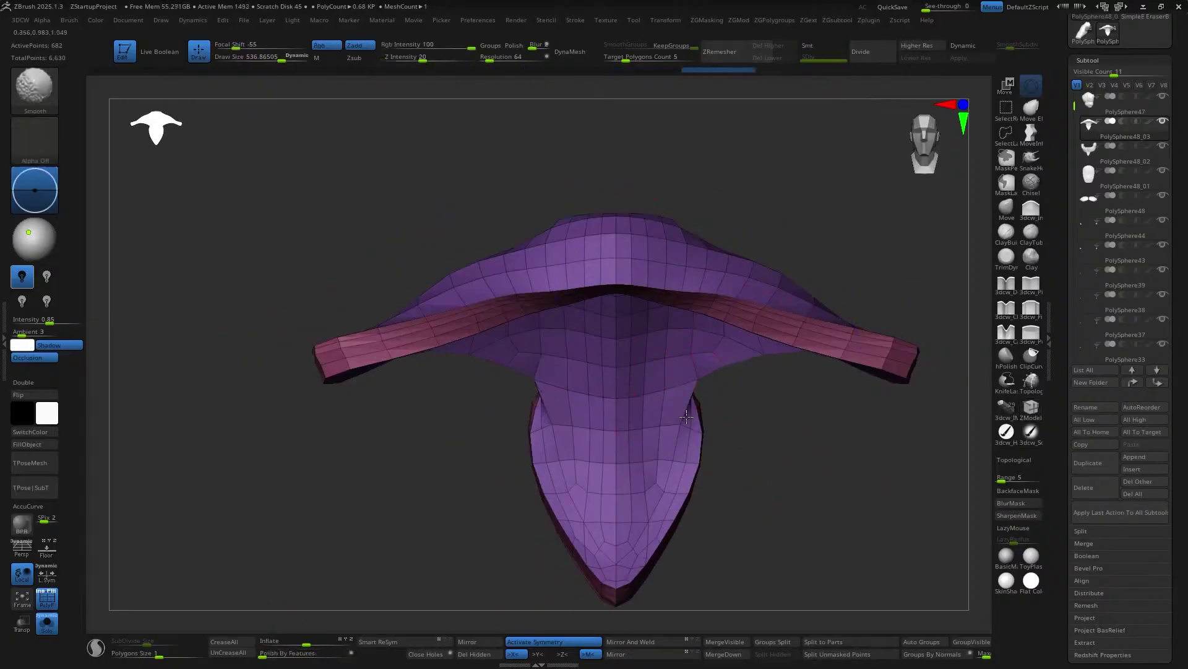
mouse_move(499, 459)
mouse_down()
mouse_move(596, 515)
mouse_move(870, 430)
mouse_move(670, 402)
mouse_move(711, 385)
mouse_up()
key(b)
key(m)
key(v)
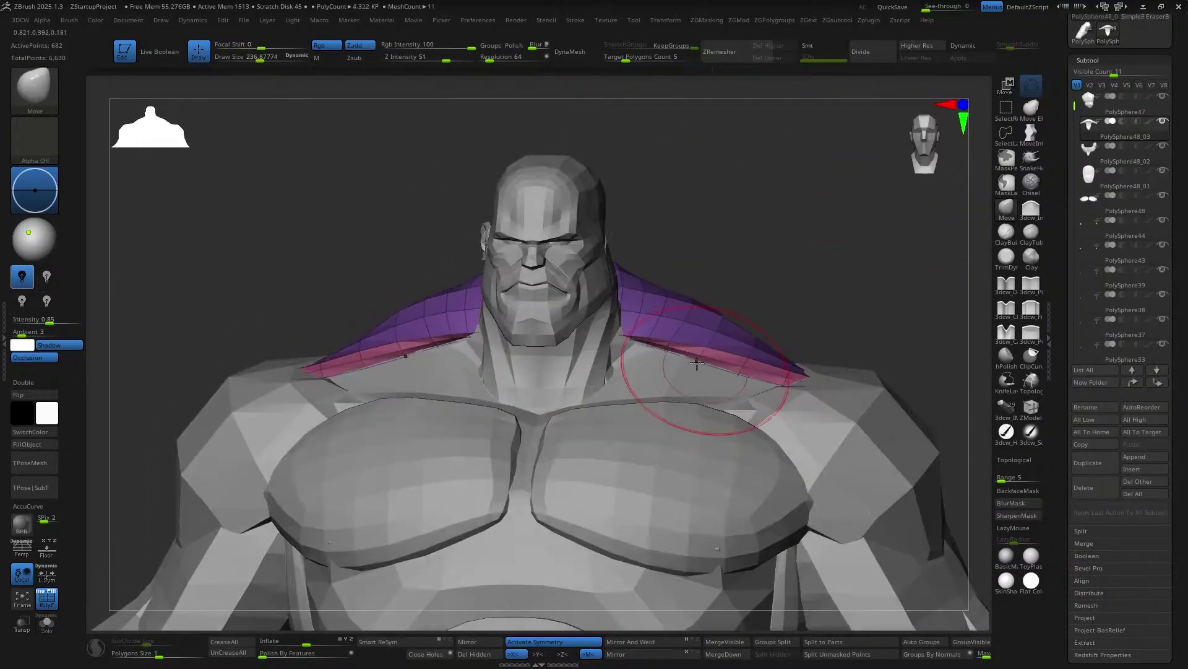
drag(783, 394, 752, 415)
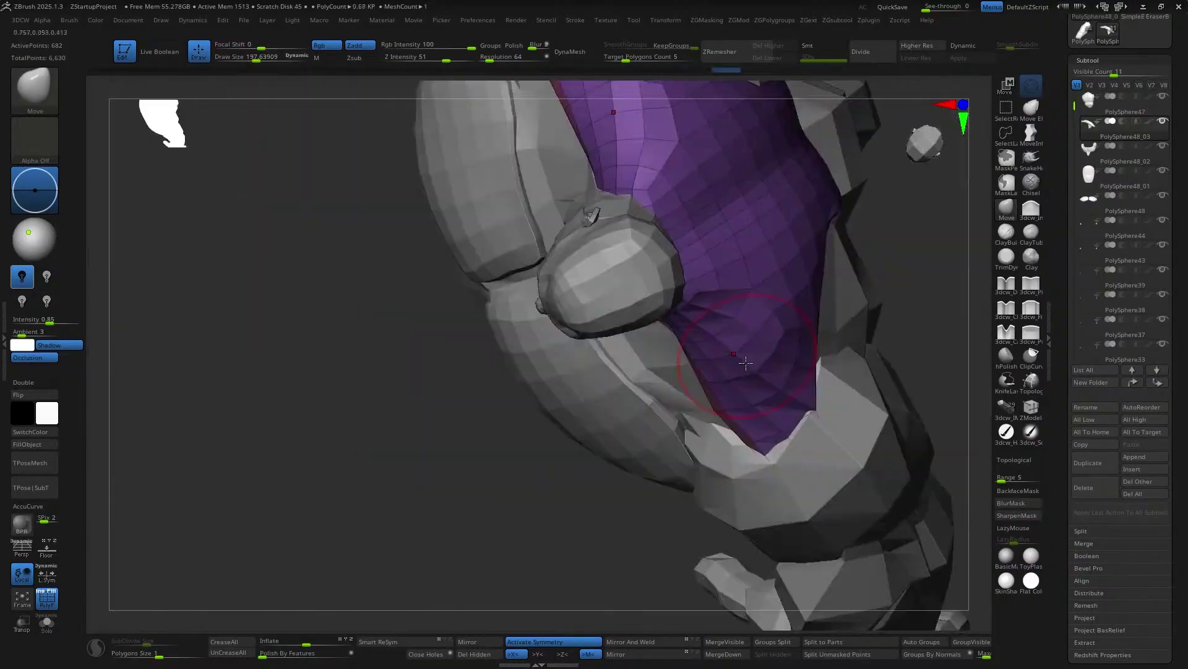
right_drag(746, 362, 651, 507)
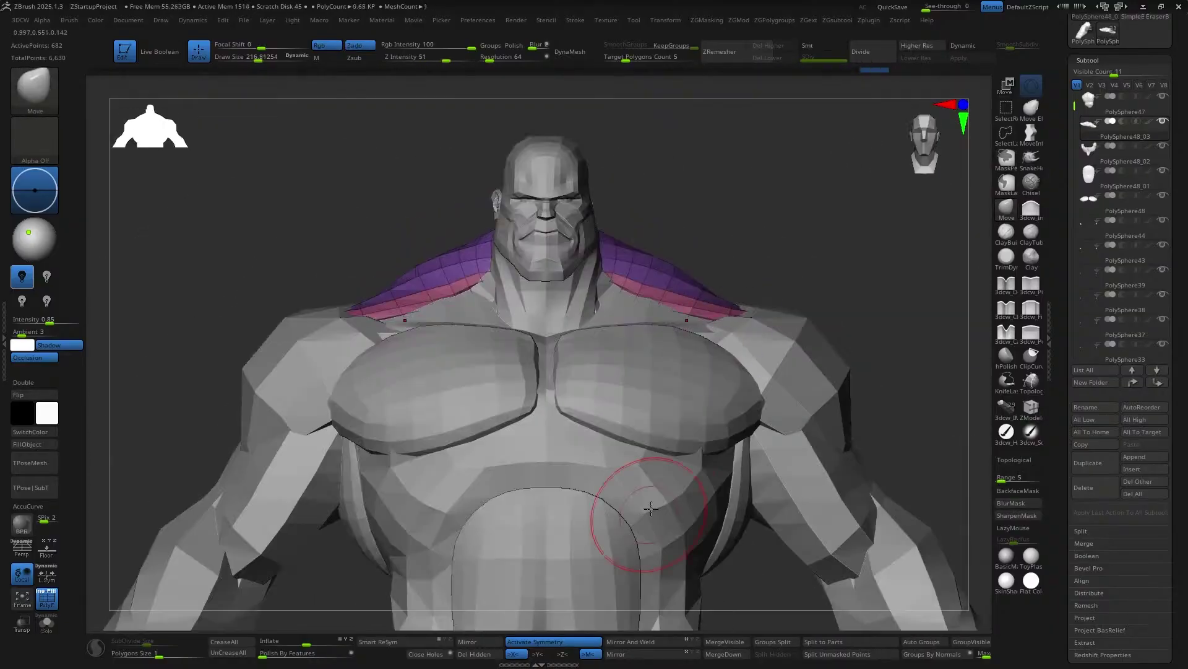
- Solo the PolySphere47 chest piece and hide all but one blue polygroup
alt+click(651, 508)
key(f)
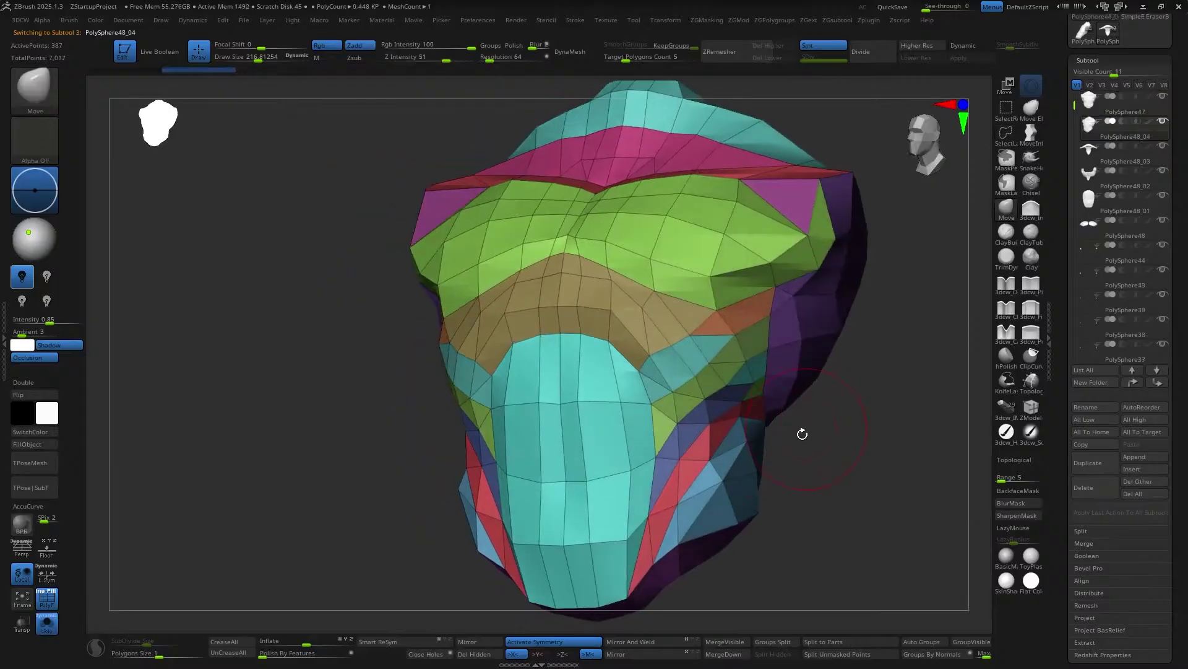
mouse_move(802, 434)
right_down()
mouse_move(860, 483)
mouse_move(817, 503)
mouse_move(782, 457)
right_up()
ctrl+shift+click(736, 508)
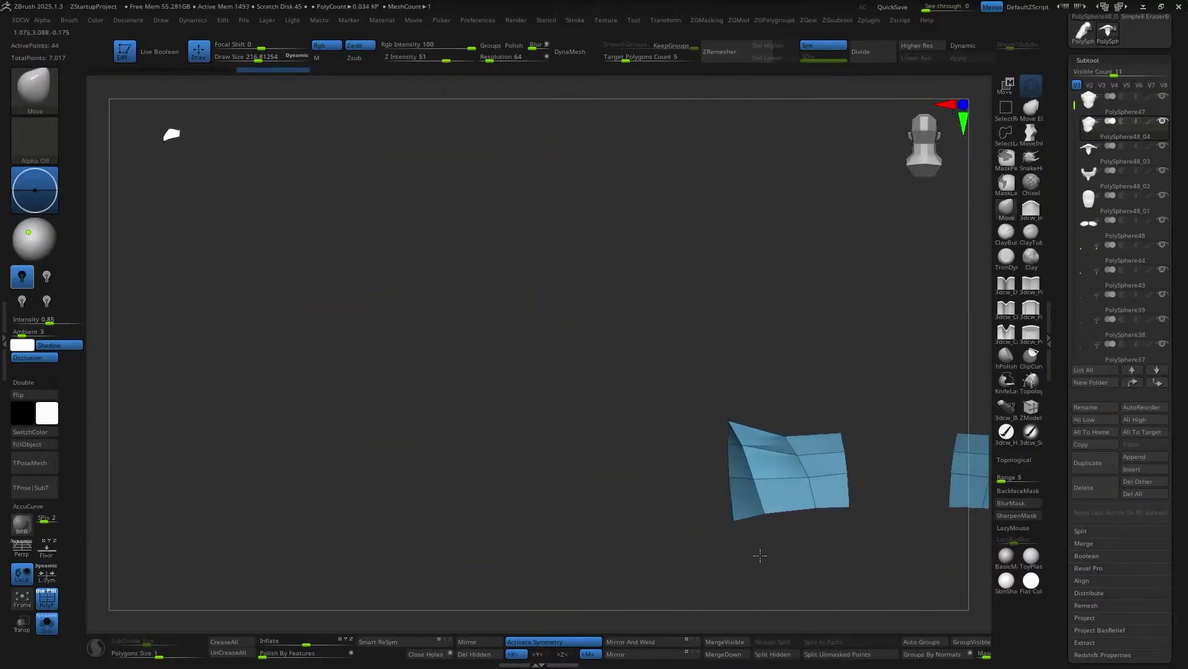
ctrl+shift+click(837, 526)
right_drag(854, 531, 664, 553)
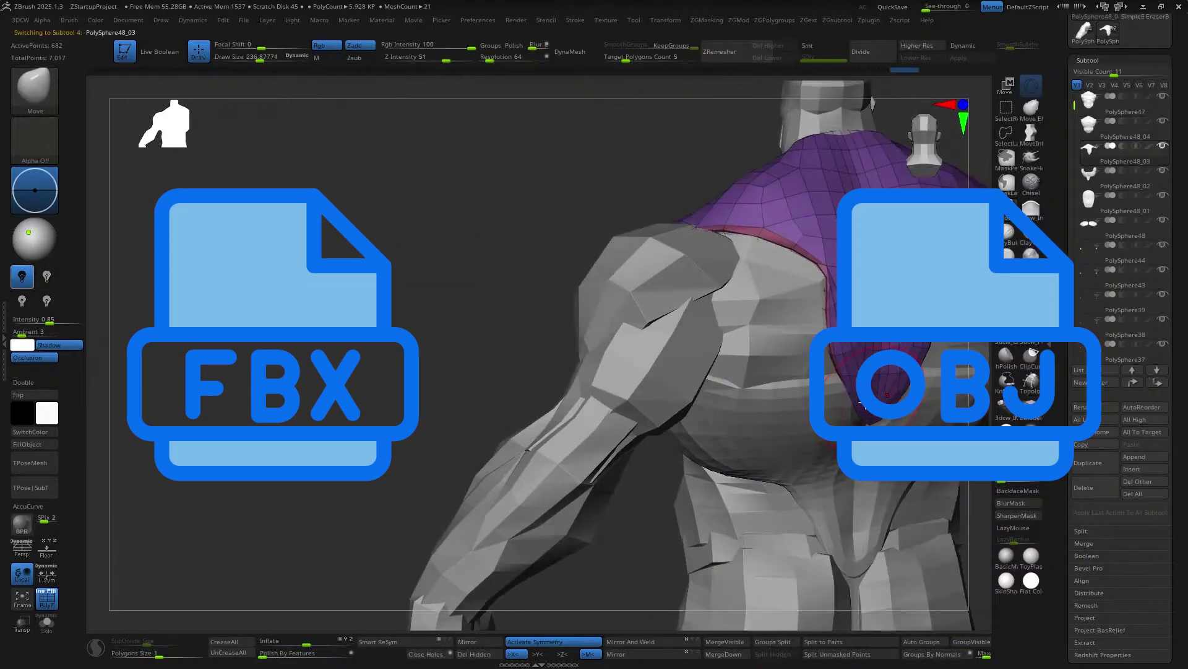
- Select the chest piece and inspect the shoulder from front and rear views
right_drag(730, 507, 626, 345)
alt+click(690, 466)
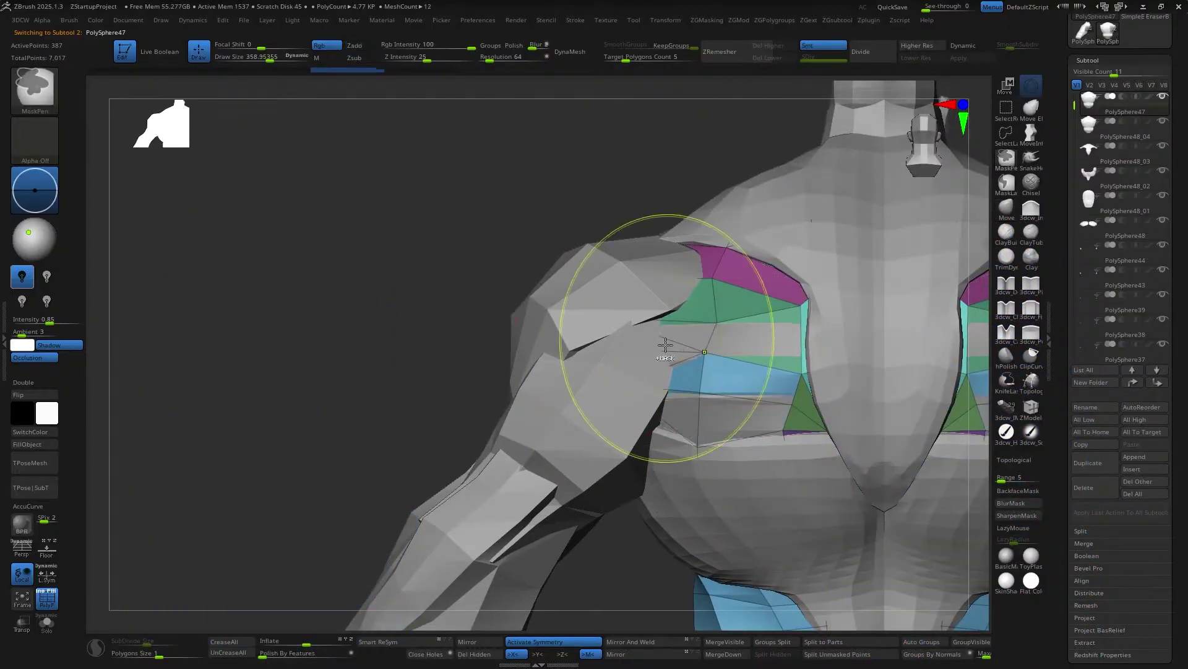
right_drag(719, 508, 715, 368)
mouse_move(634, 364)
right_down()
mouse_move(625, 334)
mouse_move(676, 289)
mouse_move(650, 262)
mouse_move(681, 266)
right_up()
key(s)
mouse_move(778, 302)
right_down()
mouse_move(698, 372)
mouse_move(743, 384)
mouse_move(735, 401)
mouse_move(646, 357)
right_up()
key(s)
right_drag(646, 426, 737, 538)
- Delete the chest's hidden polygons and insert an edge loop across the soloed purple shoulder pieces
click(487, 659)
right_drag(619, 470, 704, 377)
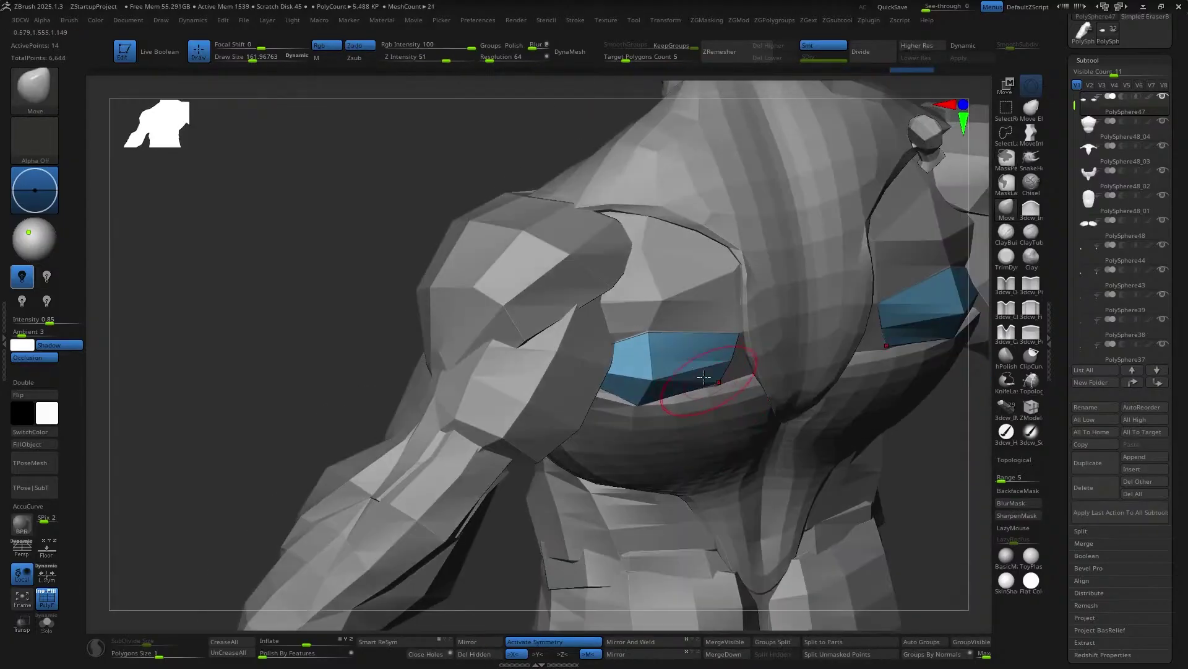
alt+click(690, 359)
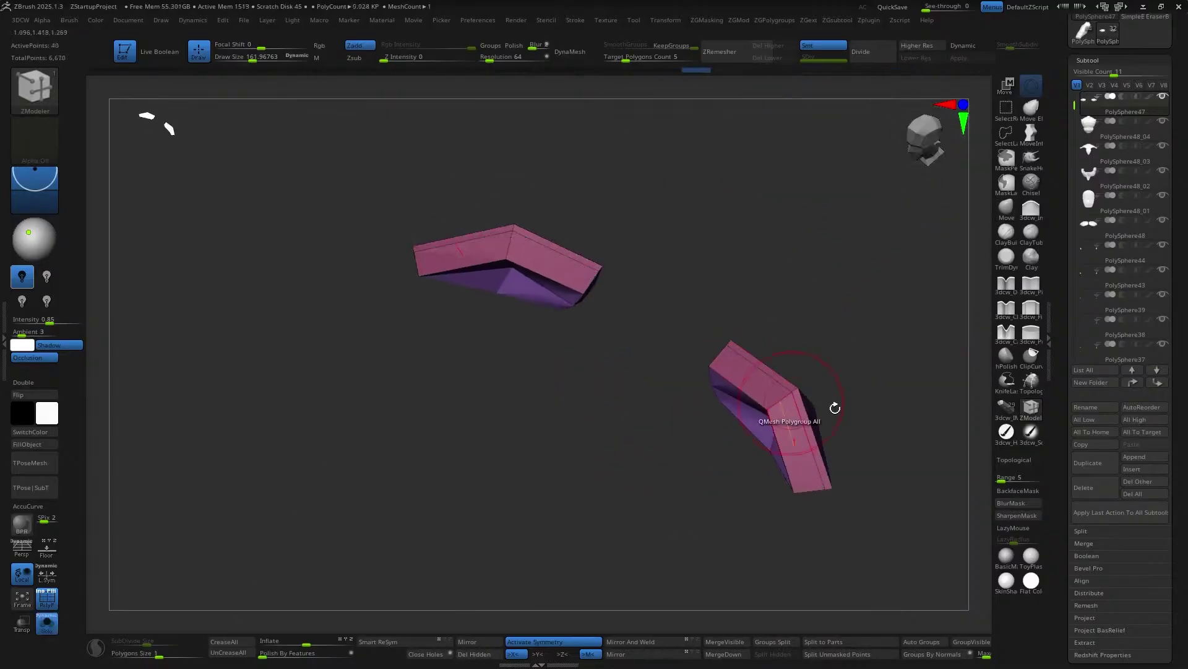
click(689, 376)
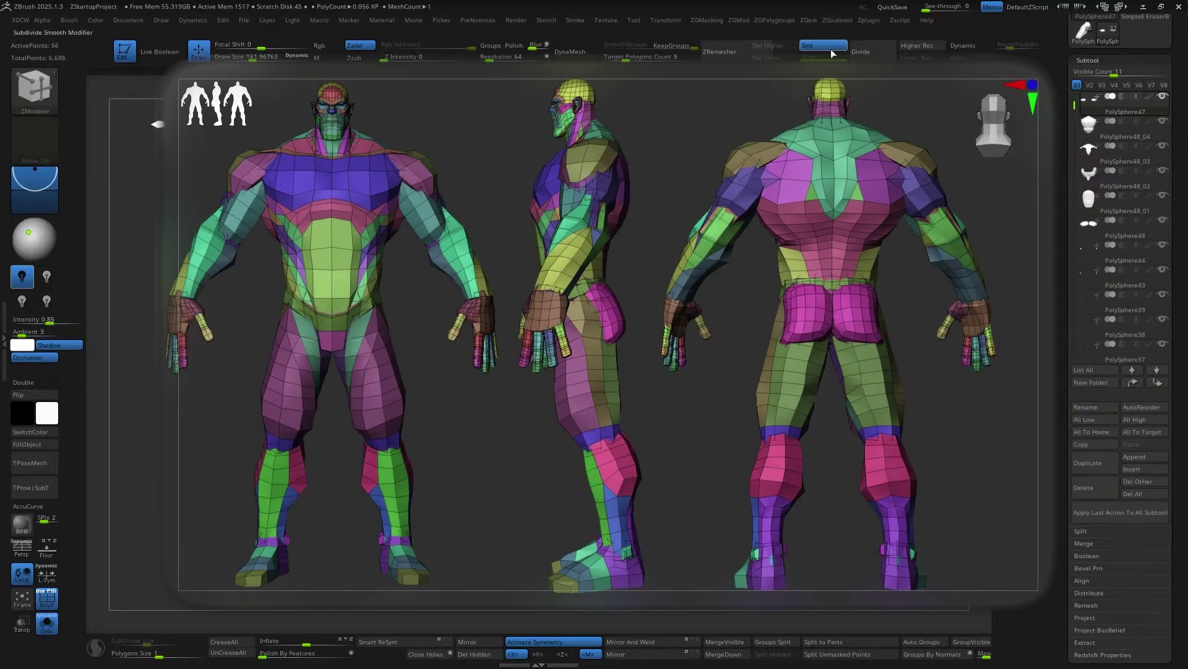
- Step the purple shoulder piece down a subdivision level with Shift+D
key(shift+d)
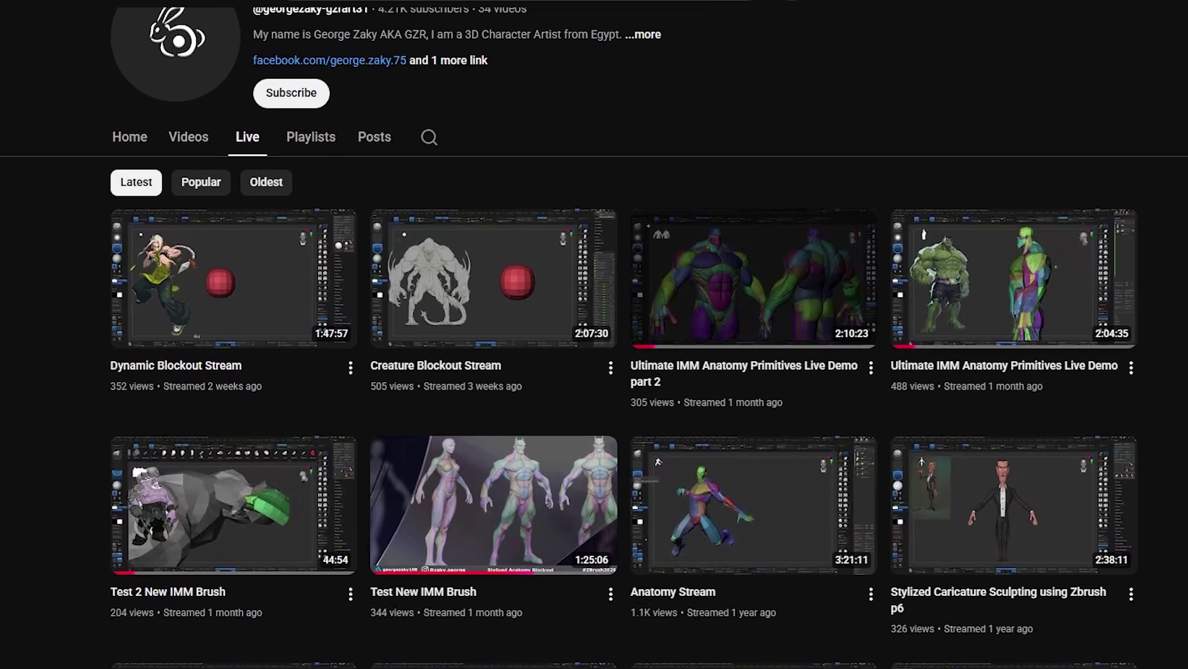
- Scroll down the channel's Live tab to reveal more streamed videos
scroll(594, 347, down, 1)
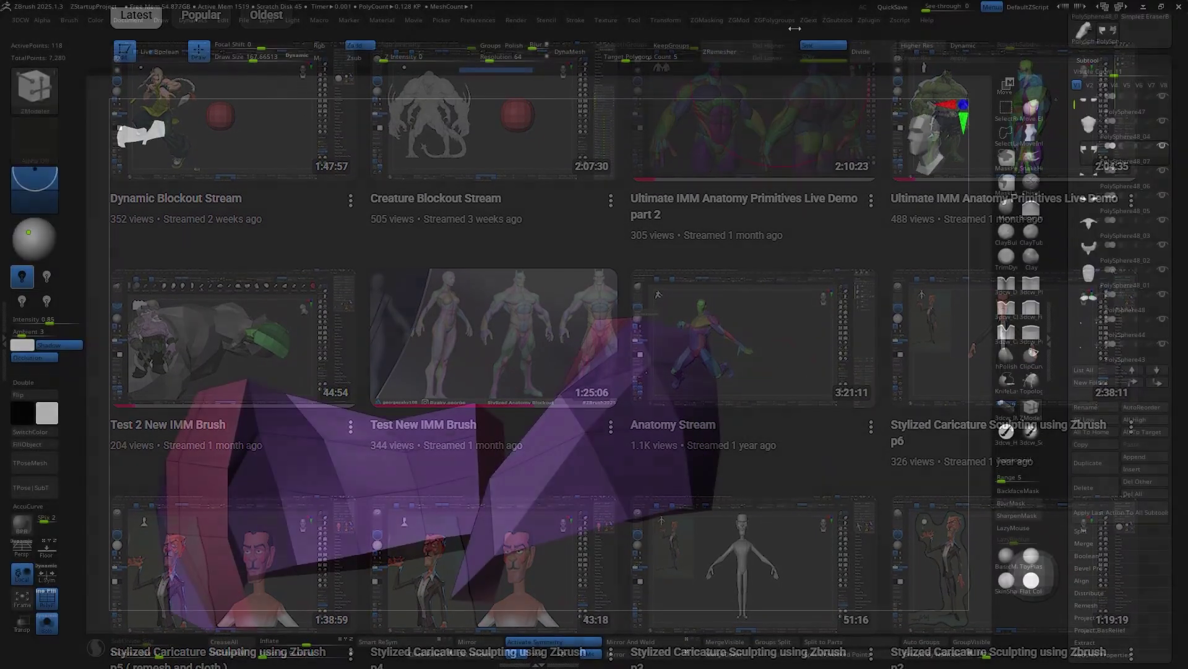
- Delete the lower subdivisions, polish the purple shoulder smooth, and turn the forearm to hang vertically
click(779, 57)
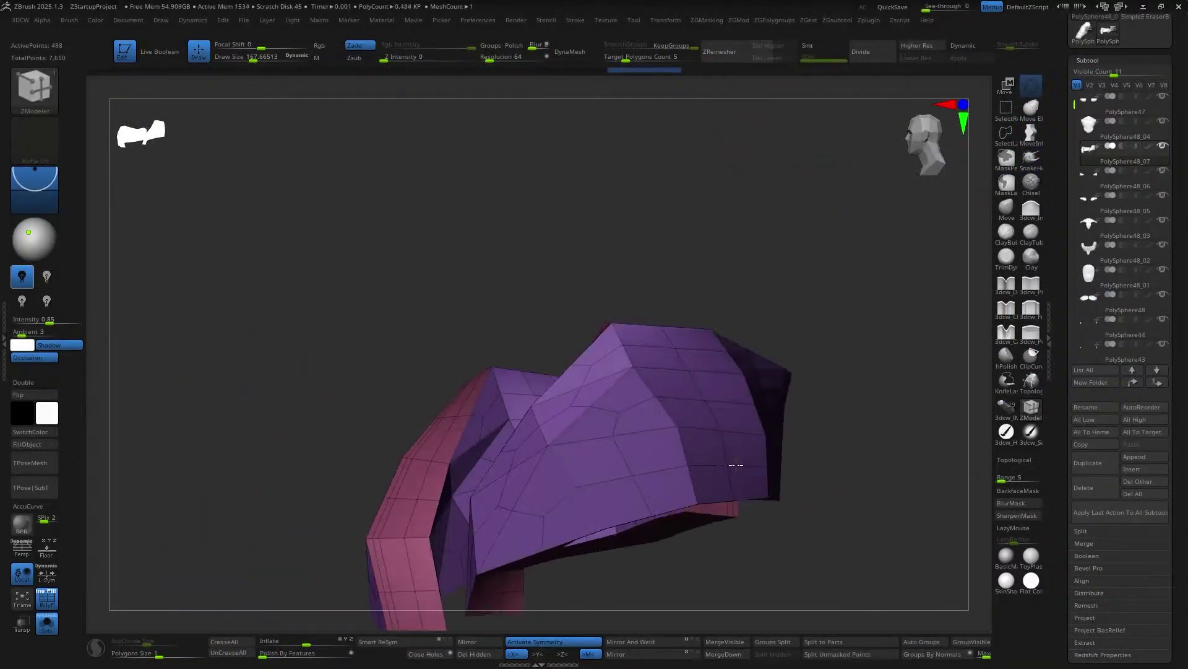
drag(263, 655, 307, 653)
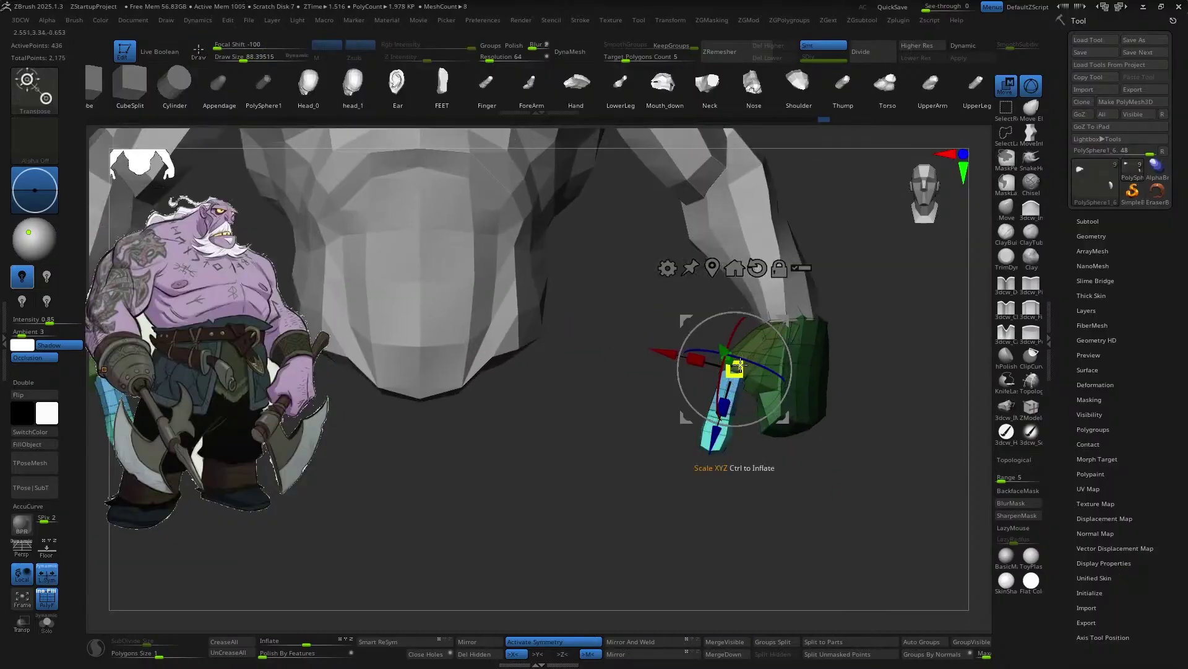
mouse_move(728, 419)
mouse_down()
mouse_move(729, 491)
mouse_move(822, 456)
mouse_move(815, 487)
mouse_move(867, 496)
mouse_move(860, 489)
mouse_up()
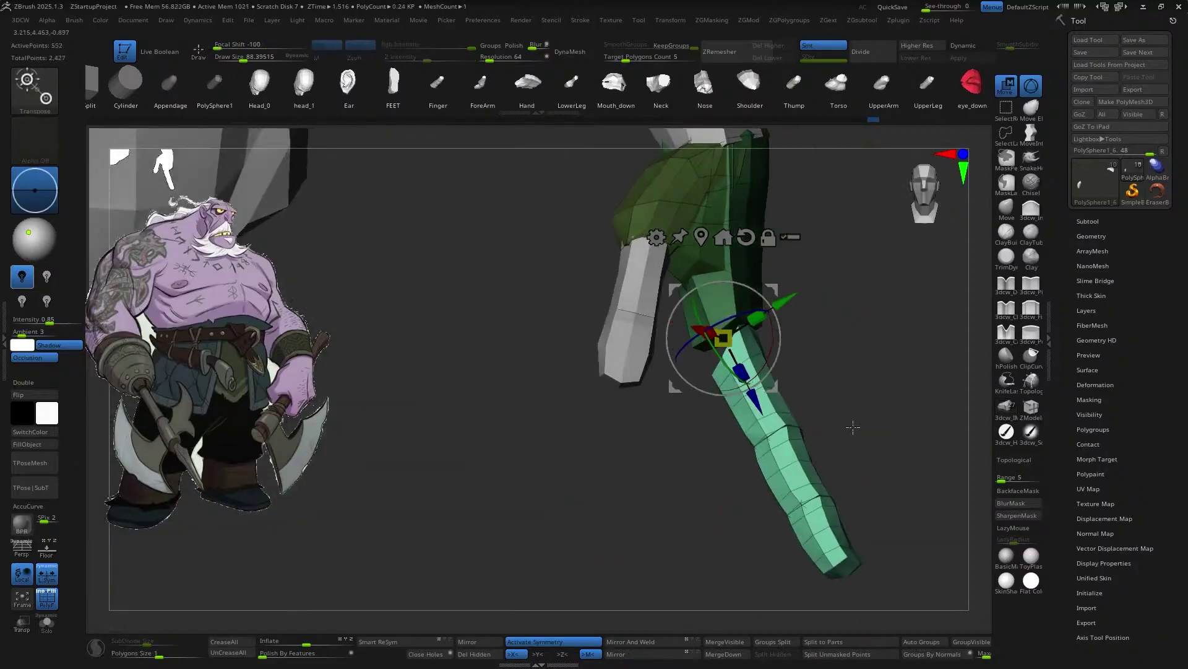
drag(755, 372, 762, 361)
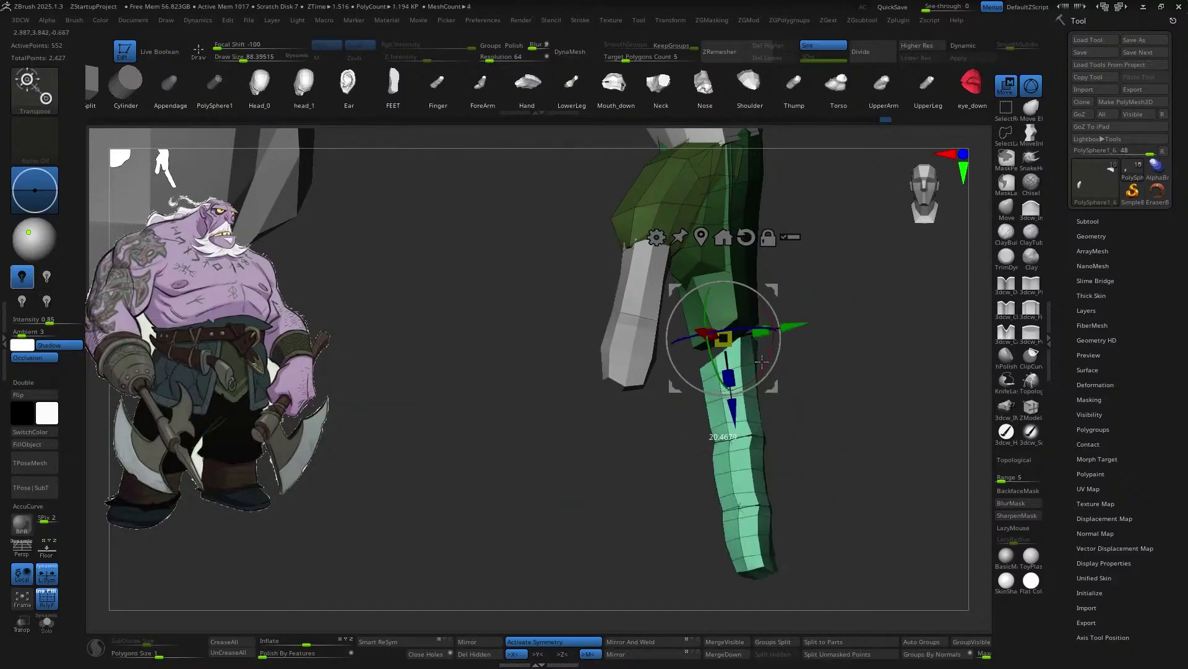